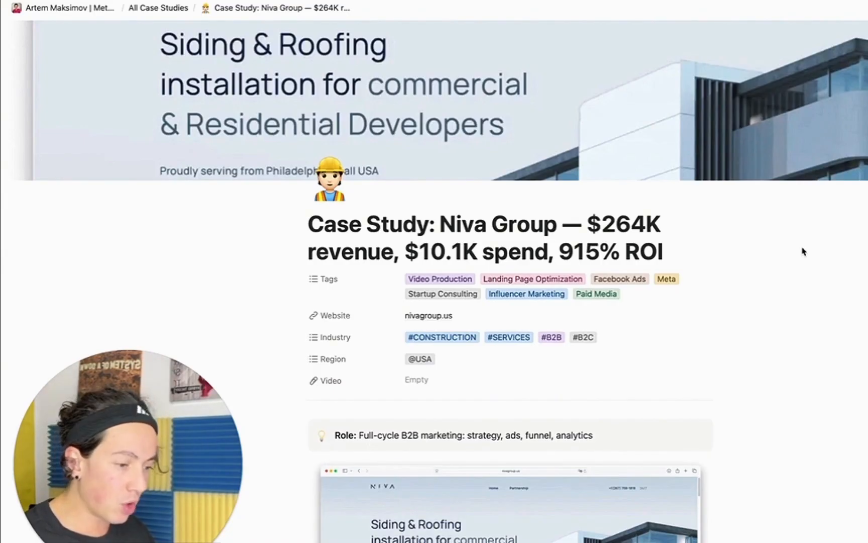
# Scroll the Niva Group case study down to its goal, then frame the Miro board's Strategy section.
pyautogui.scroll(-5, 735, 269)
pyautogui.scroll(-3, 733, 270)
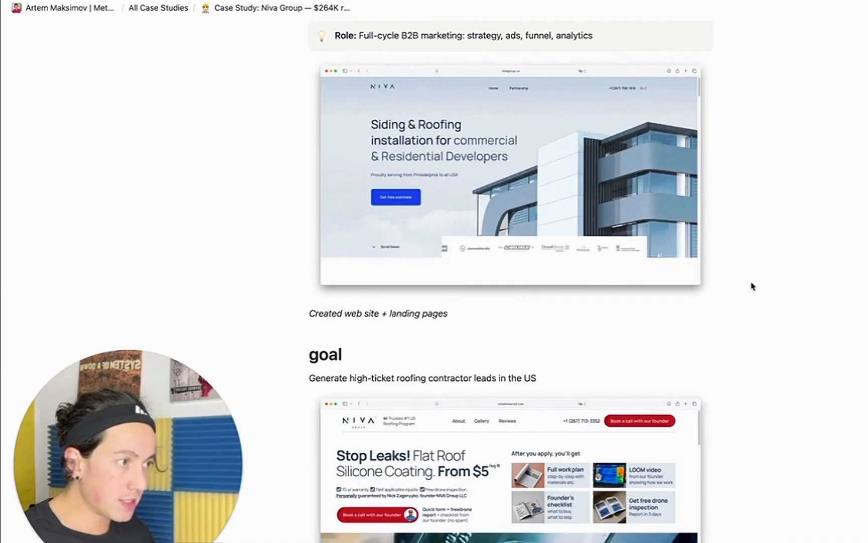
pyautogui.scroll(-2, 752, 285)
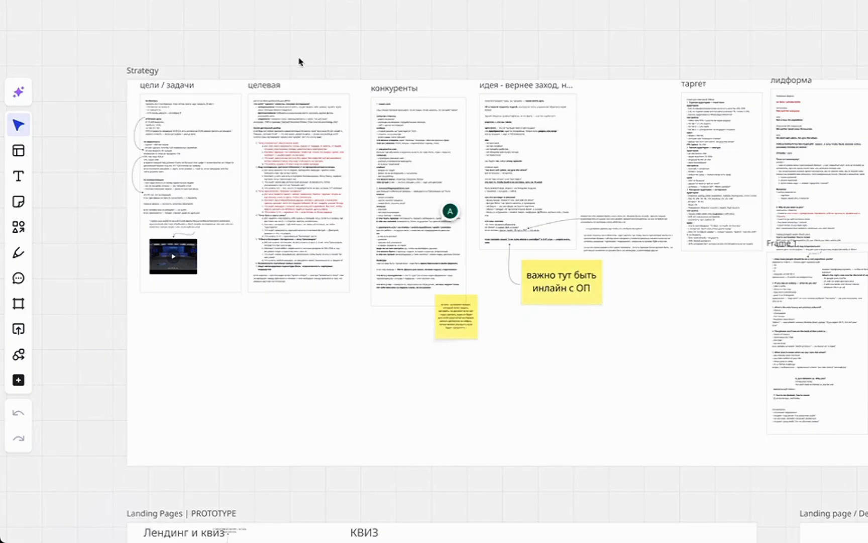
pyautogui.moveTo(297, 55); pyautogui.dragTo(304, 52)
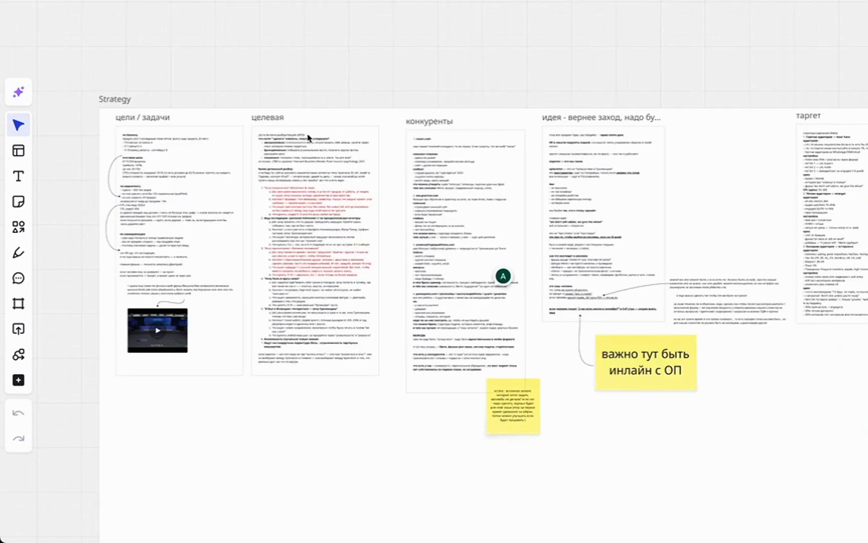
# Pan across the Strategy frame's target-audience column to the lead form and scripts.
pyautogui.moveTo(533, 180); pyautogui.dragTo(522, 173)
pyautogui.hscroll(5, 521, 174)
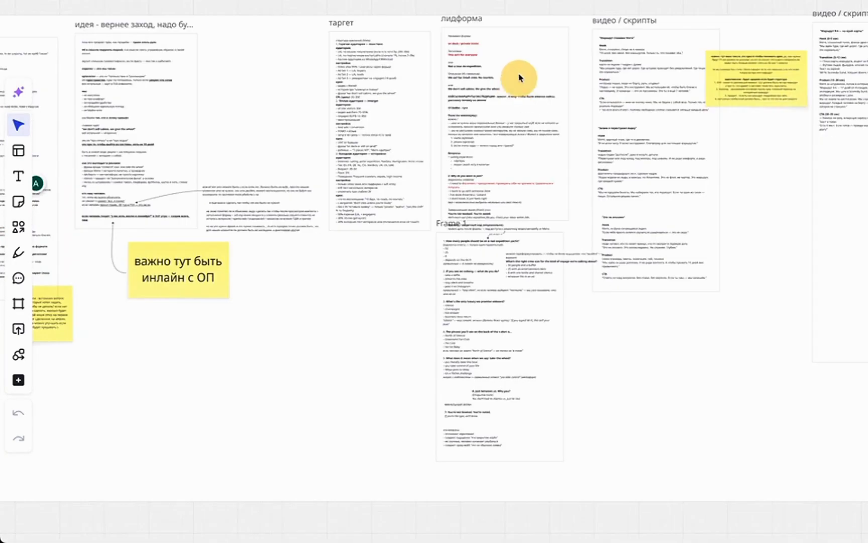
pyautogui.moveTo(705, 144); pyautogui.dragTo(518, 92)
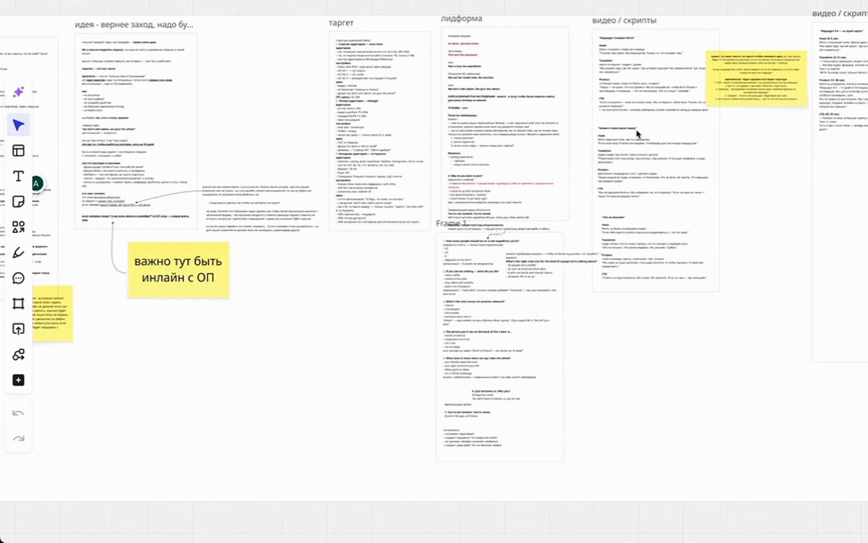
pyautogui.hscroll(3, 624, 194)
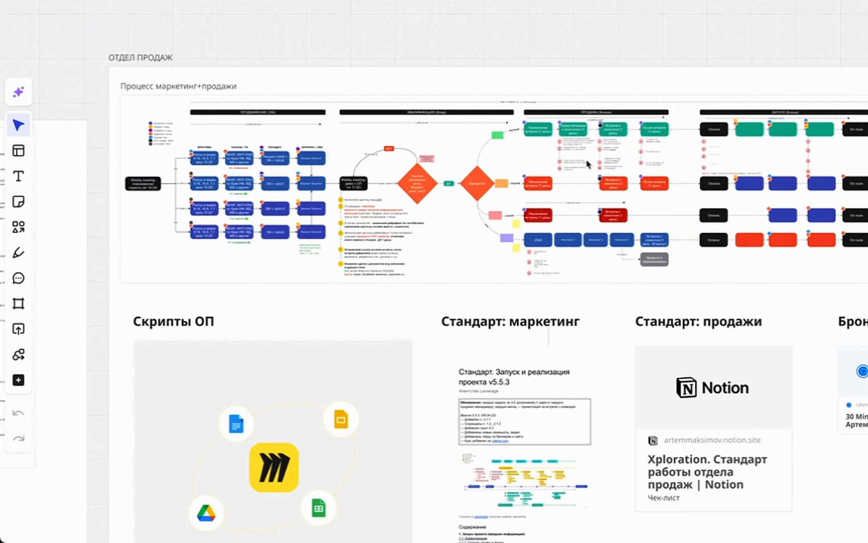
# Scroll down the board through the ОТДЕЛ ПРОДАЖ sales-process frame.
pyautogui.scroll(-5, 419, 246)
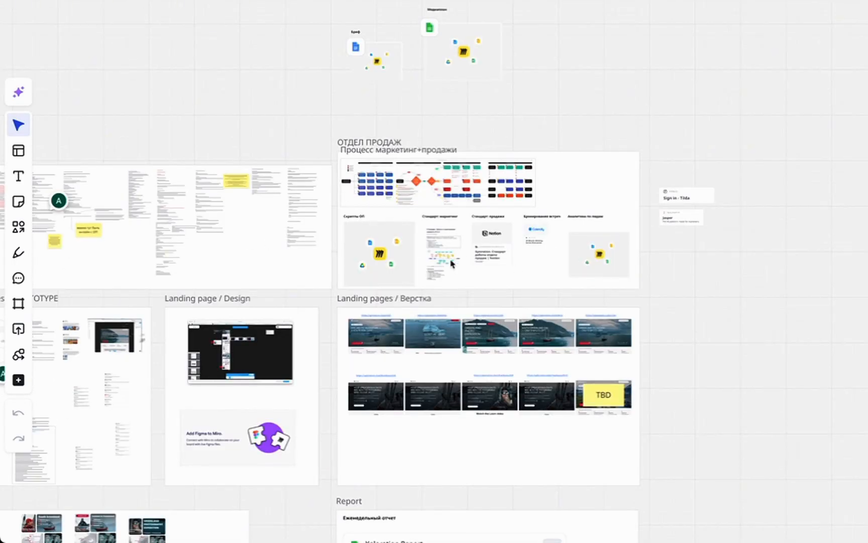
pyautogui.hscroll(-10, 397, 257)
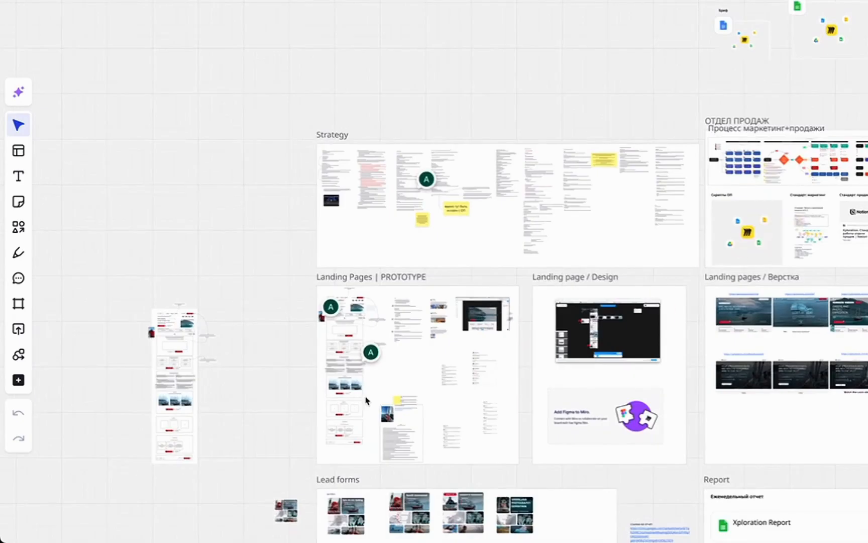
pyautogui.scroll(-10, 366, 401)
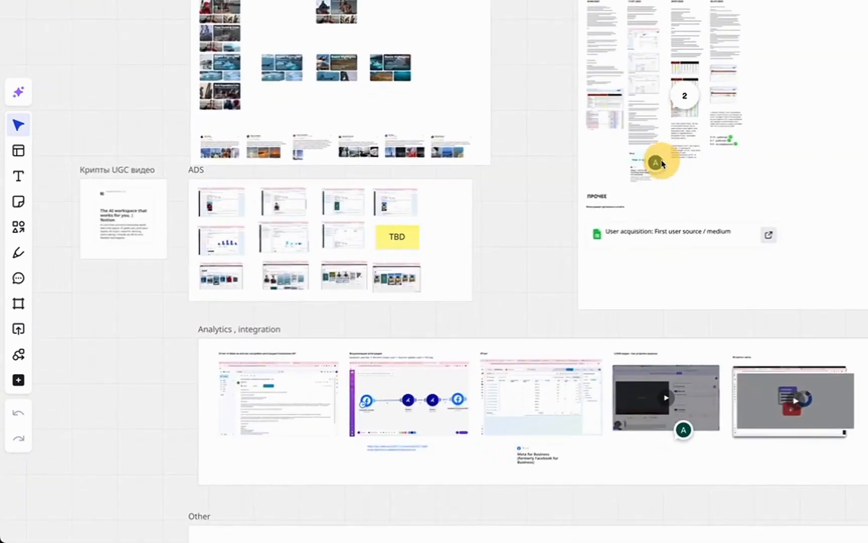
pyautogui.scroll(-3, 635, 246)
pyautogui.scroll(-2, 203, 159)
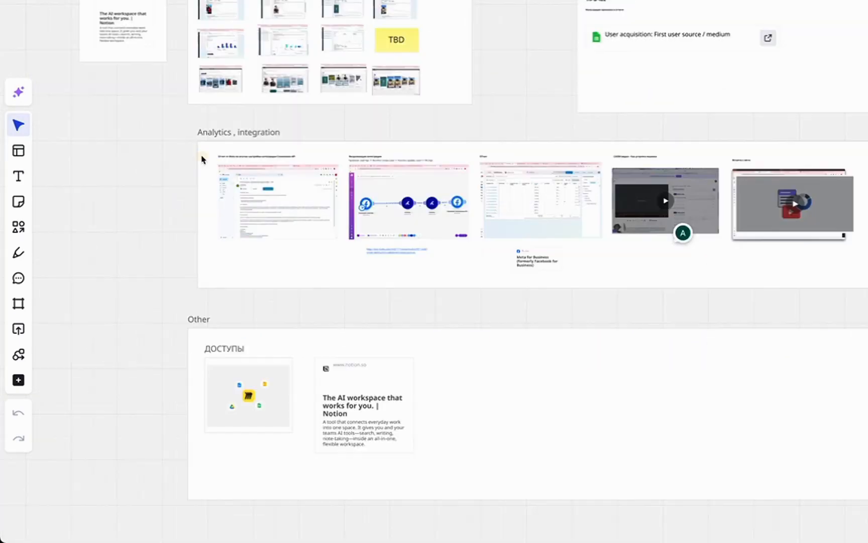
pyautogui.scroll(3, 256, 210)
pyautogui.scroll(-5, 263, 208)
# Pan through the ADS frame's creative cards and on to the dated weekly reports in MINUTES.
pyautogui.moveTo(263, 206); pyautogui.dragTo(287, 300)
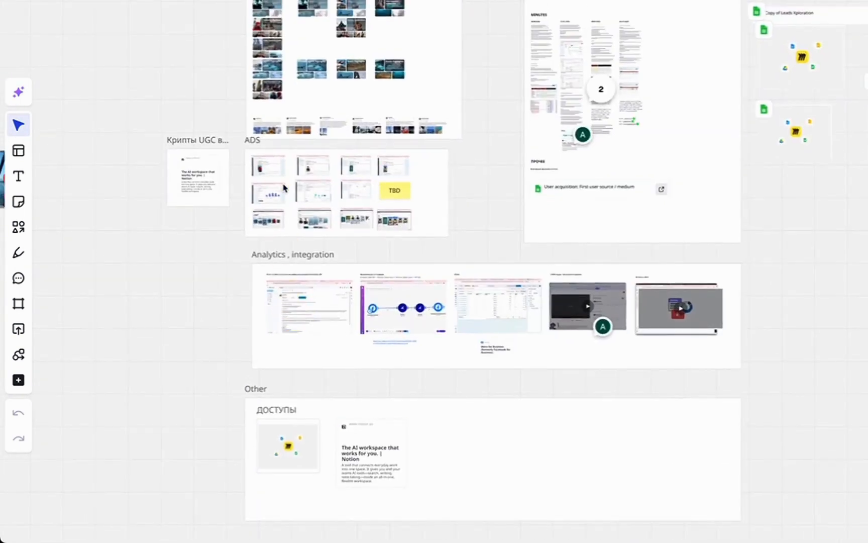
pyautogui.scroll(7, 281, 186)
pyautogui.moveTo(247, 182); pyautogui.dragTo(294, 382)
pyautogui.moveTo(335, 219); pyautogui.dragTo(326, 402)
pyautogui.scroll(-3, 329, 251)
pyautogui.moveTo(331, 201); pyautogui.dragTo(334, 308)
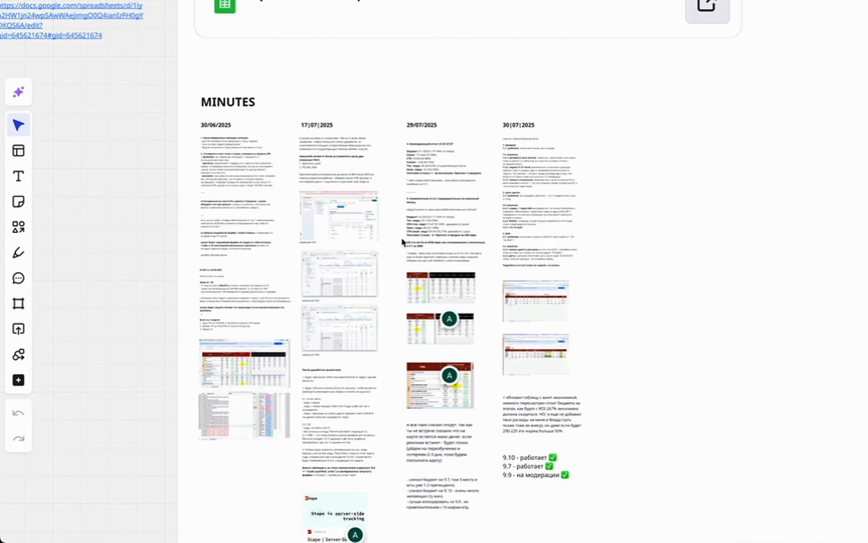
pyautogui.scroll(-3, 402, 241)
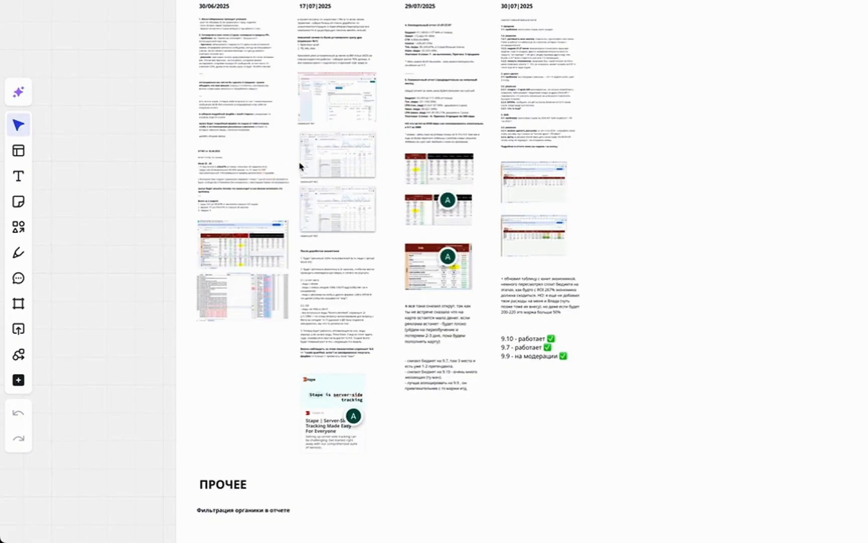
pyautogui.scroll(5, 245, 130)
pyautogui.moveTo(253, 369); pyautogui.dragTo(289, 57)
pyautogui.scroll(-7, 192, 151)
# Scroll the Niva Group case study to its landing-page screenshots.
pyautogui.scroll(4, 146, 89)
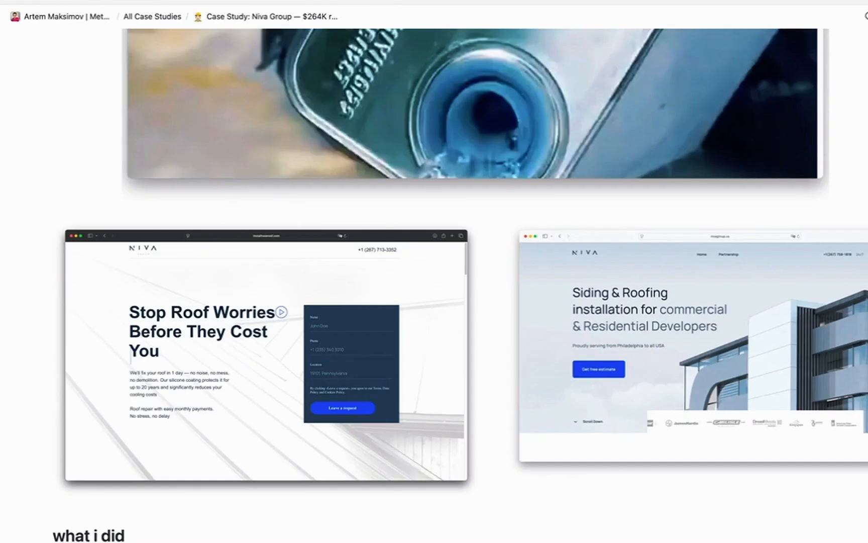
pyautogui.scroll(-5, 568, 258)
pyautogui.scroll(2, 482, 221)
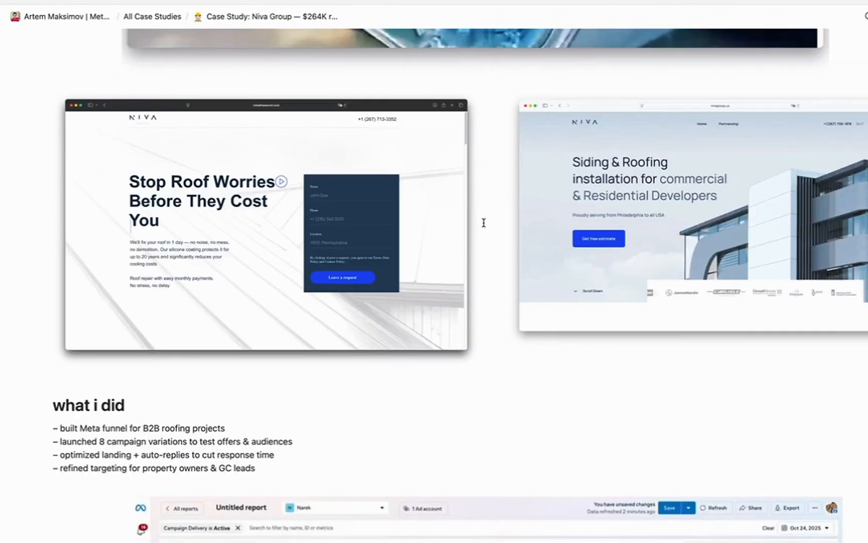
pyautogui.scroll(-5, 457, 223)
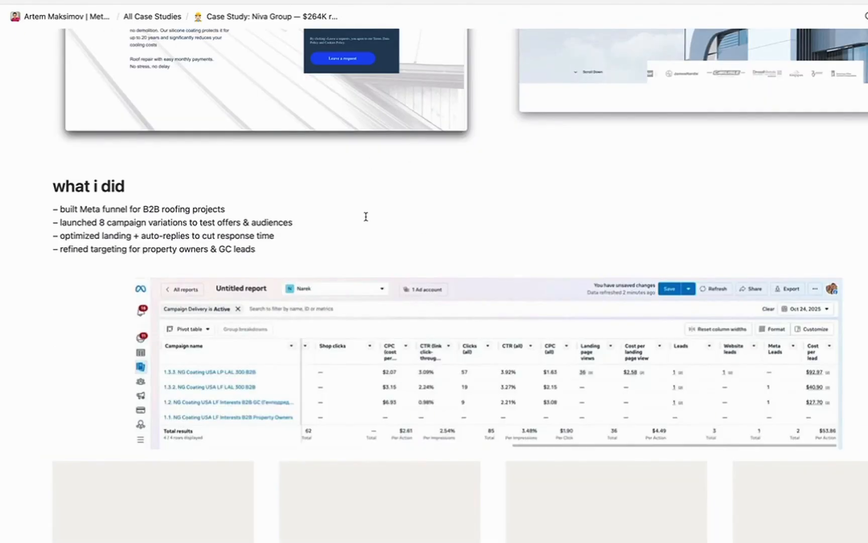
pyautogui.hotkey('ctrl', 'Right')
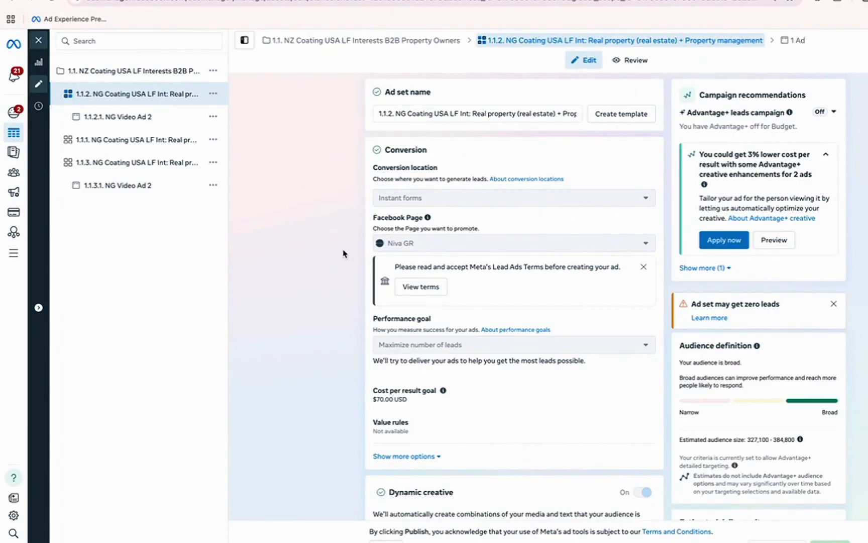
pyautogui.scroll(-2, 307, 248)
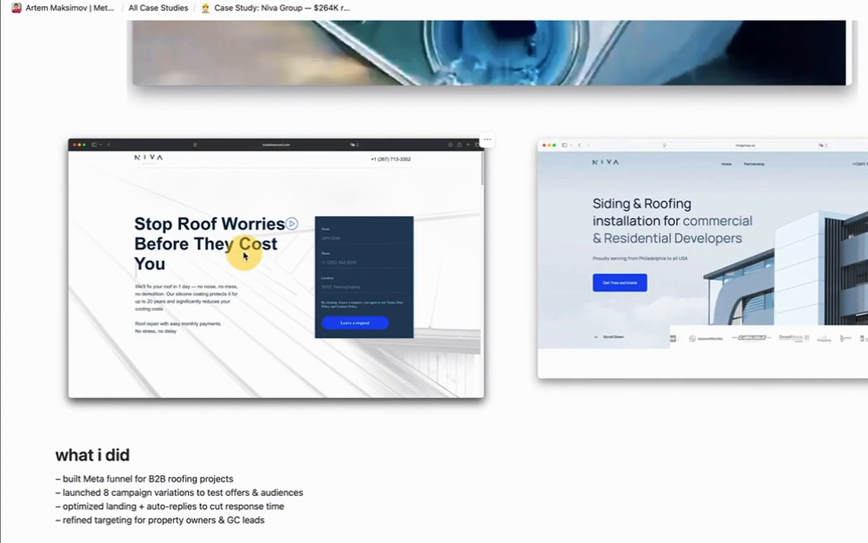
# Enlarge the Stop Roof Worries landing-page screenshot, close it, and scroll the what-i-did list.
pyautogui.click(245, 254)
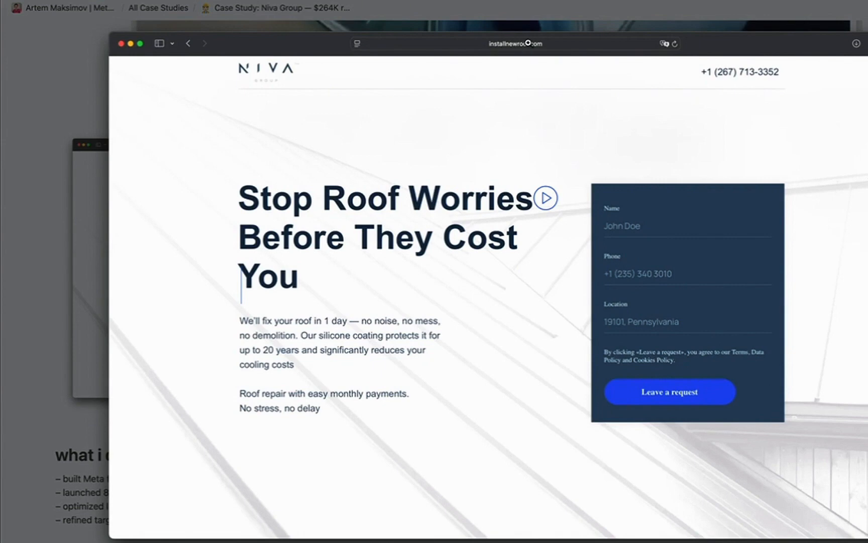
pyautogui.click(393, 240)
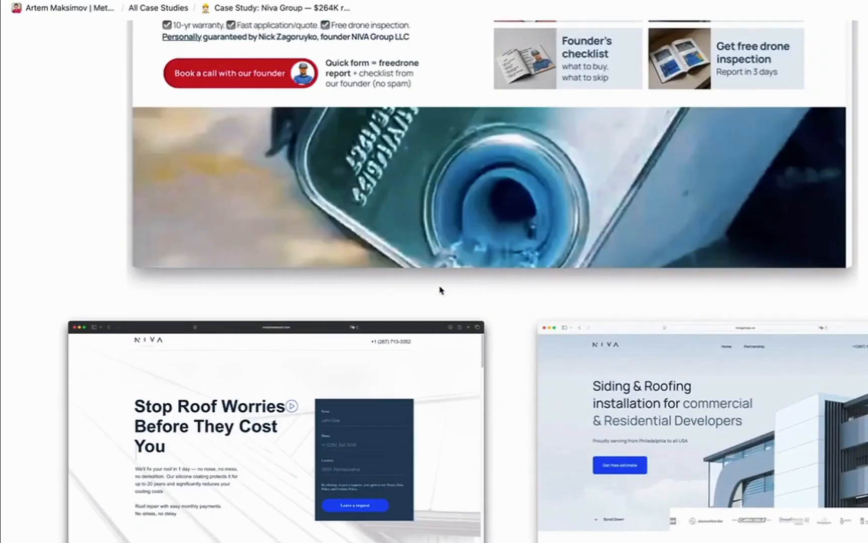
pyautogui.scroll(-5, 248, 259)
pyautogui.scroll(-2, 249, 256)
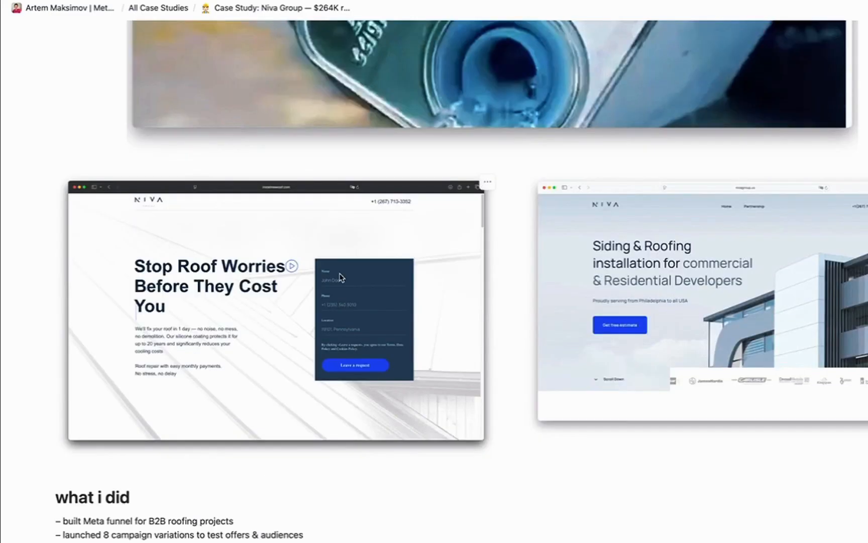
pyautogui.scroll(6, 341, 277)
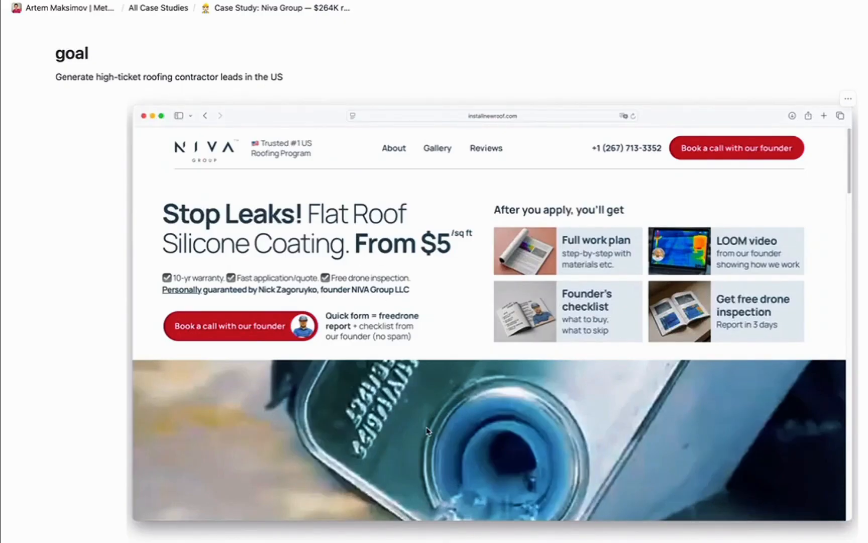
pyautogui.scroll(-5, 437, 311)
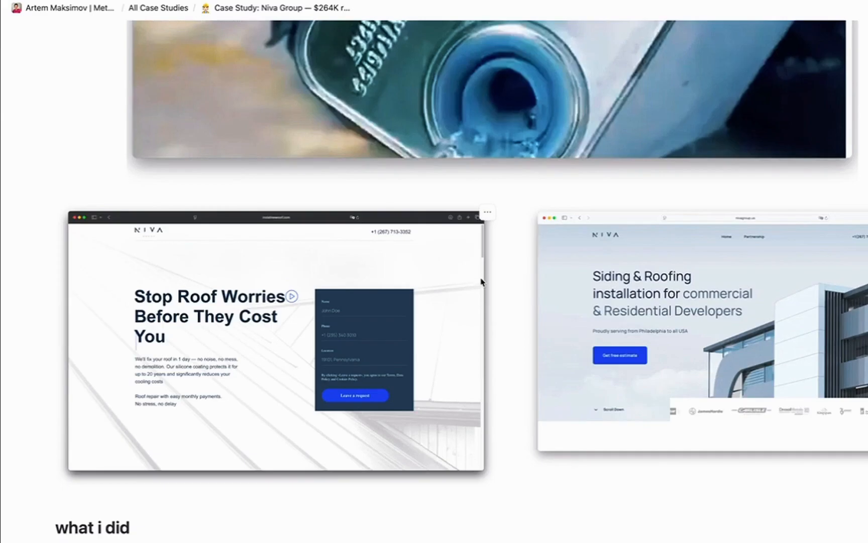
pyautogui.hotkey('ctrl', 'Right')
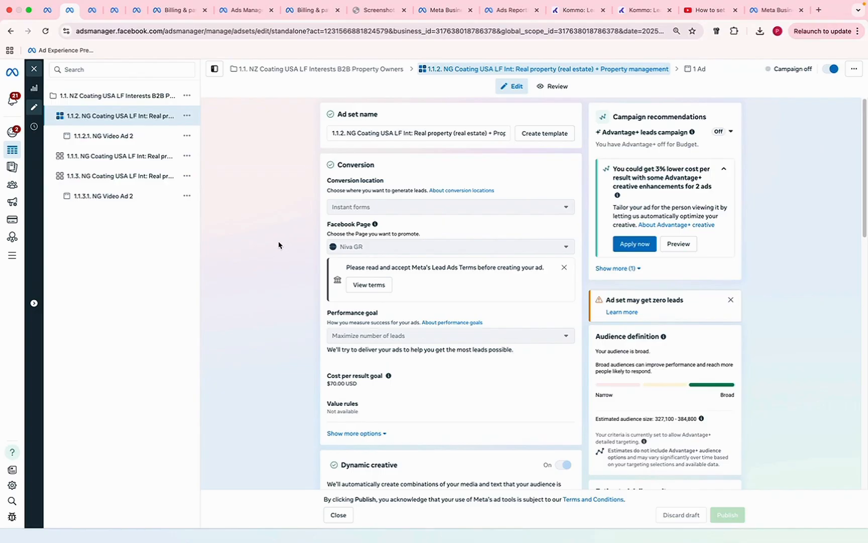
# Scroll the ad set editor to Budget & schedule (Sep 23, 2025 start) and Audience locations.
pyautogui.scroll(-3, 271, 279)
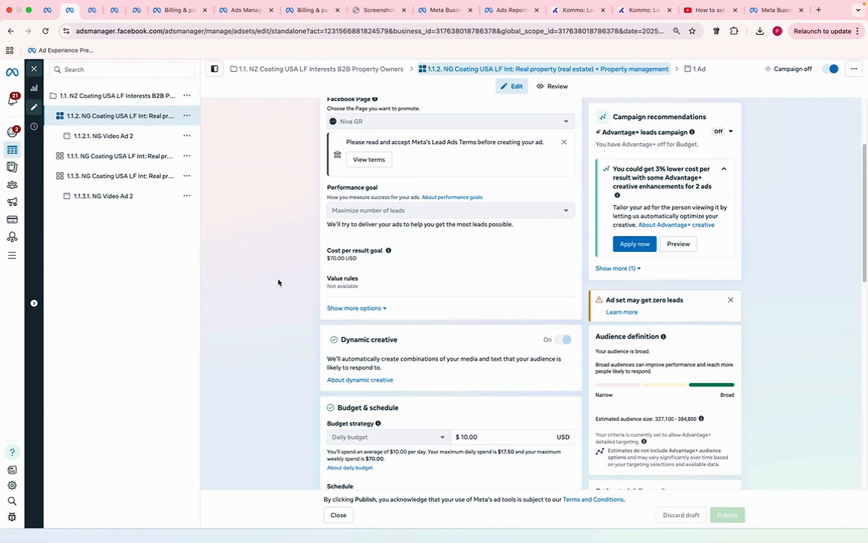
pyautogui.scroll(-1, 280, 281)
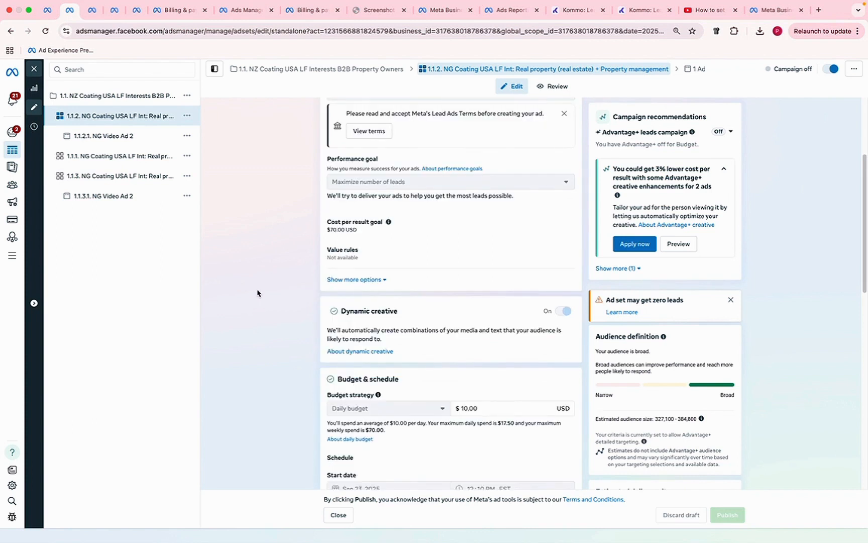
pyautogui.scroll(-5, 247, 267)
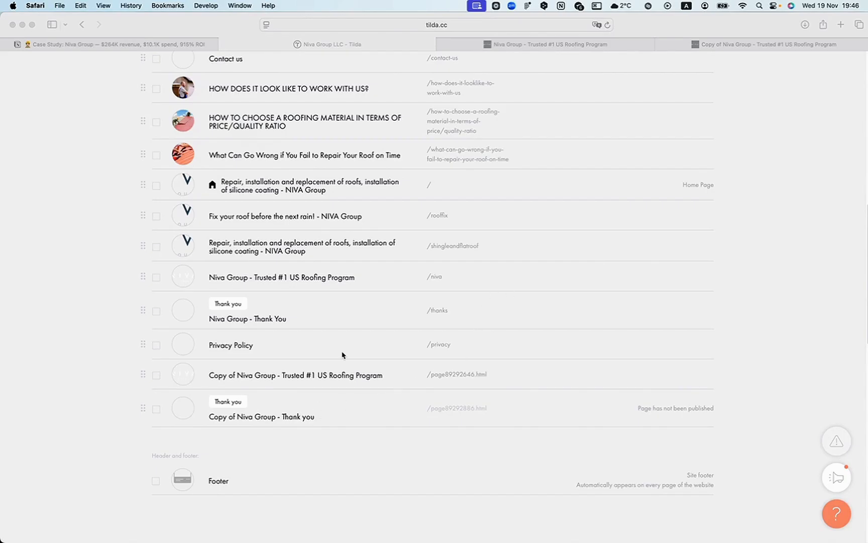
# Open the live Niva Group landing page and scroll through its content.
pyautogui.click(524, 43)
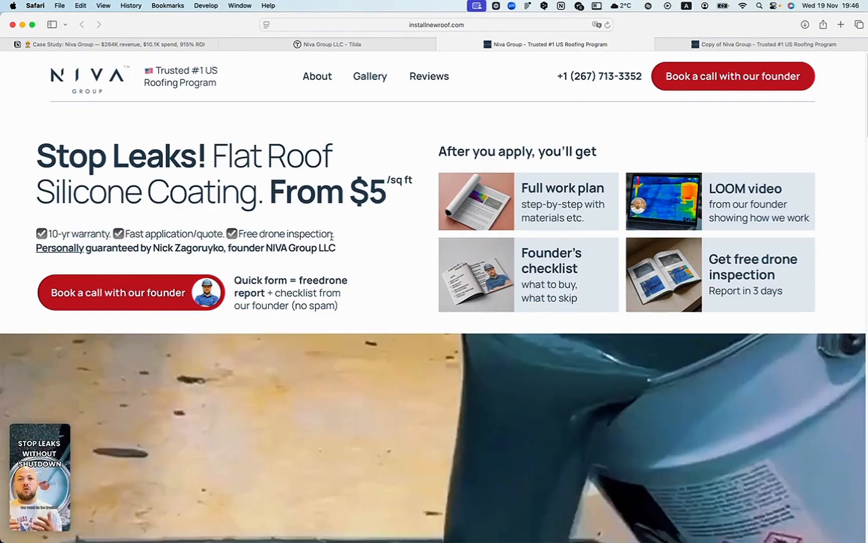
pyautogui.scroll(-1, 372, 242)
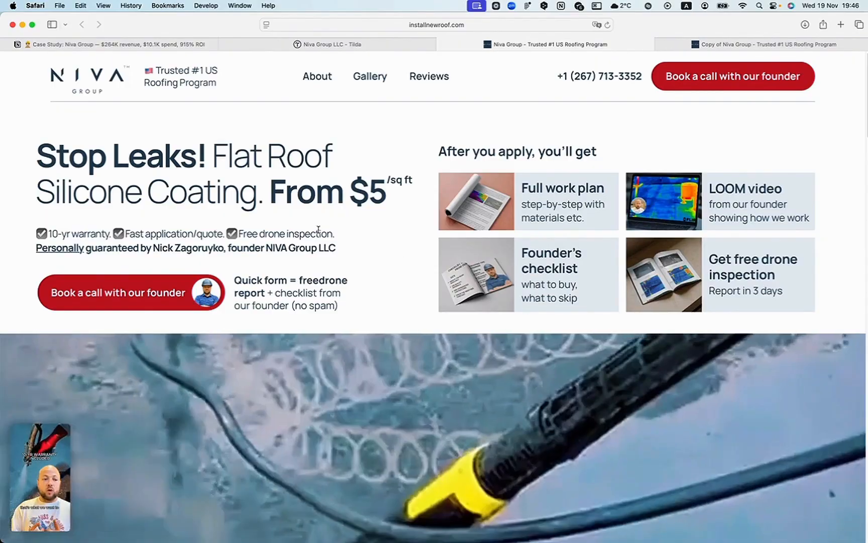
pyautogui.scroll(-10, 418, 253)
pyautogui.scroll(8, 421, 316)
pyautogui.scroll(-15, 352, 342)
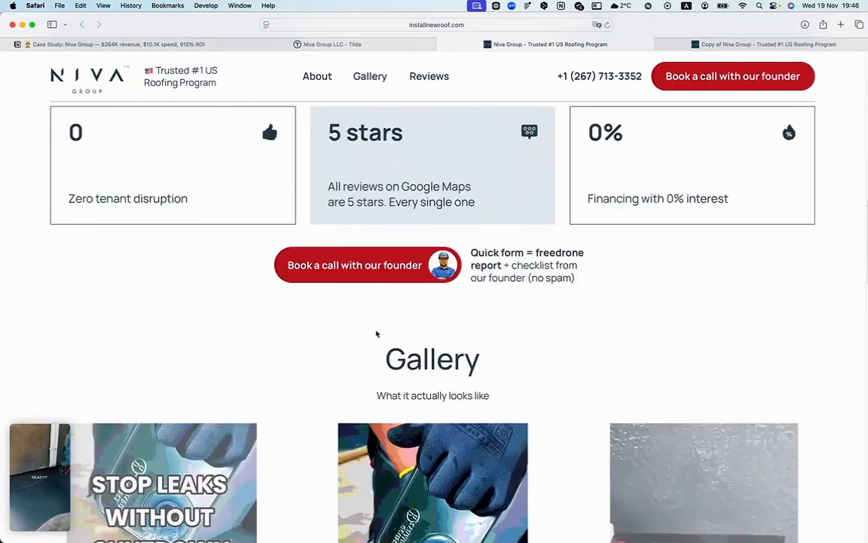
pyautogui.scroll(3, 370, 321)
pyautogui.scroll(-20, 368, 301)
pyautogui.scroll(20, 367, 281)
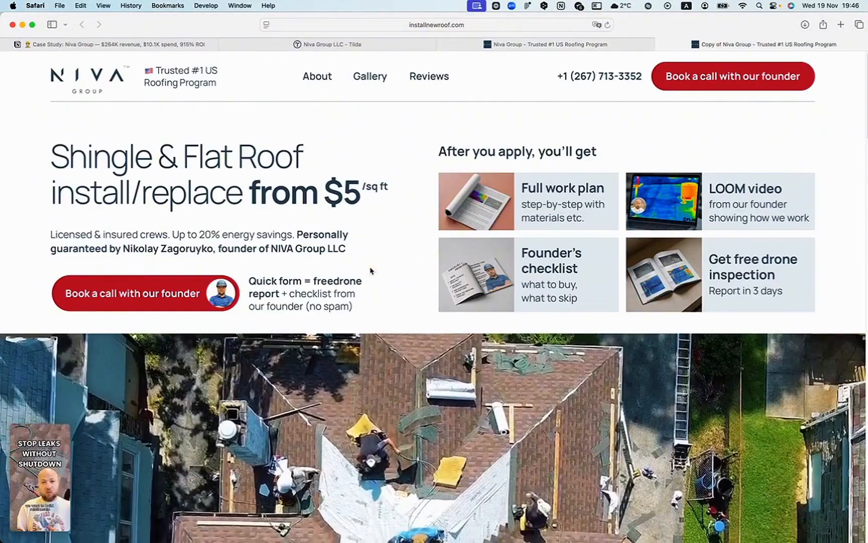
pyautogui.scroll(-1, 367, 267)
pyautogui.scroll(-3, 365, 267)
pyautogui.scroll(5, 427, 279)
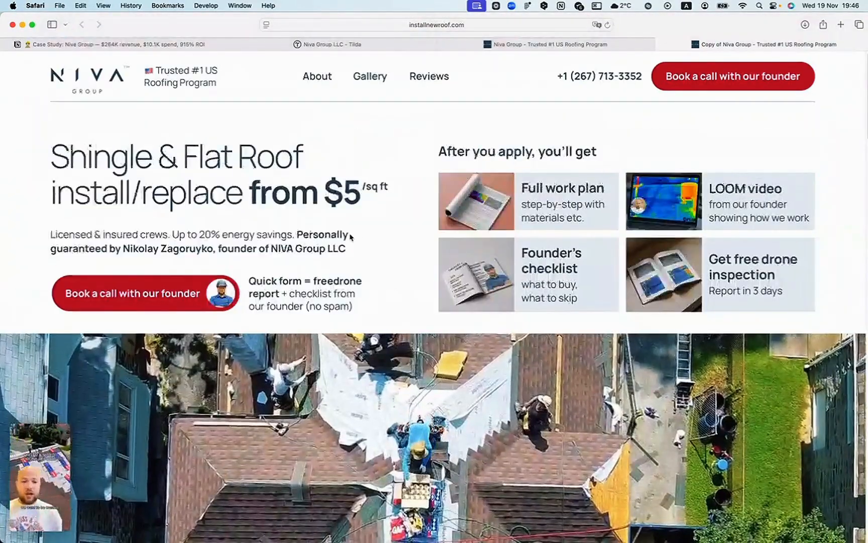
pyautogui.scroll(-10, 184, 191)
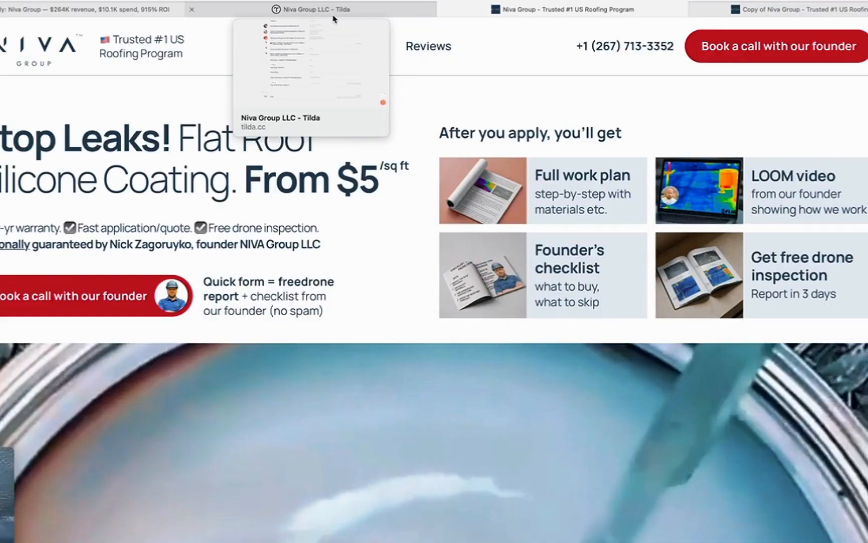
# Check the Tilda site pages list, then return to the landing page.
pyautogui.click(346, 48)
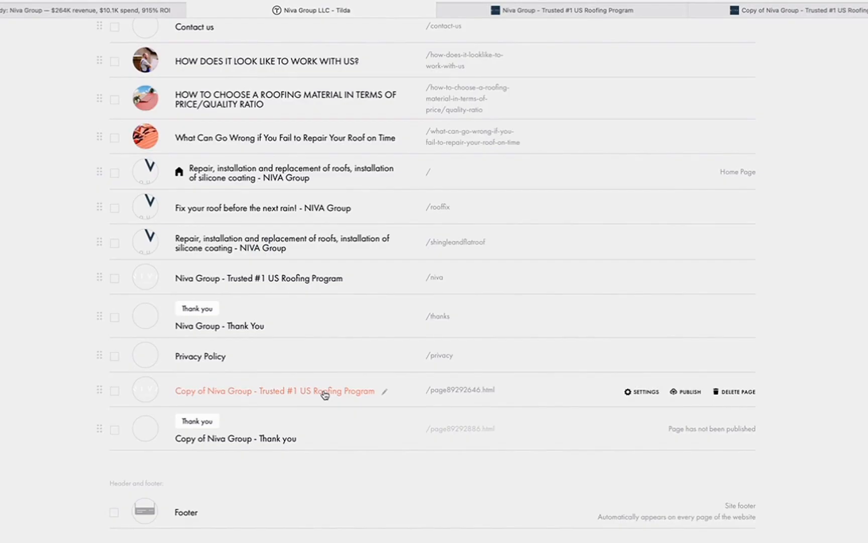
pyautogui.click(567, 11)
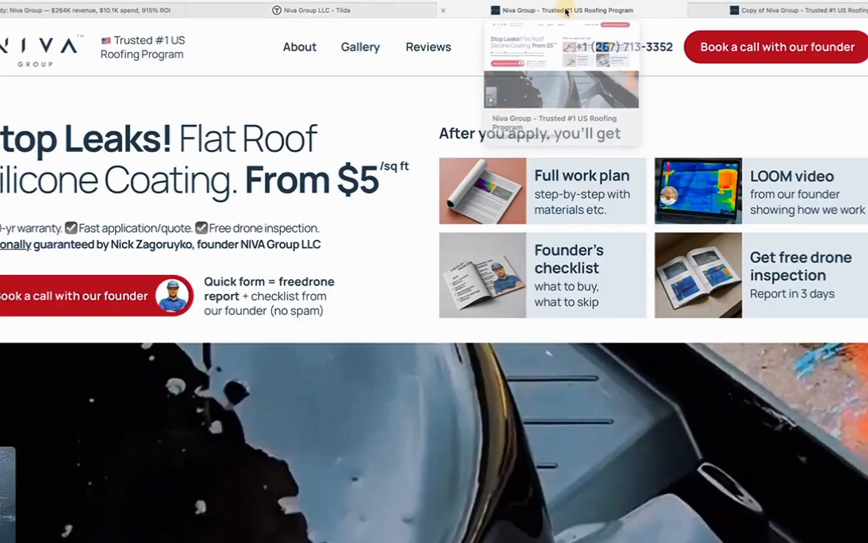
pyautogui.scroll(-3, 536, 238)
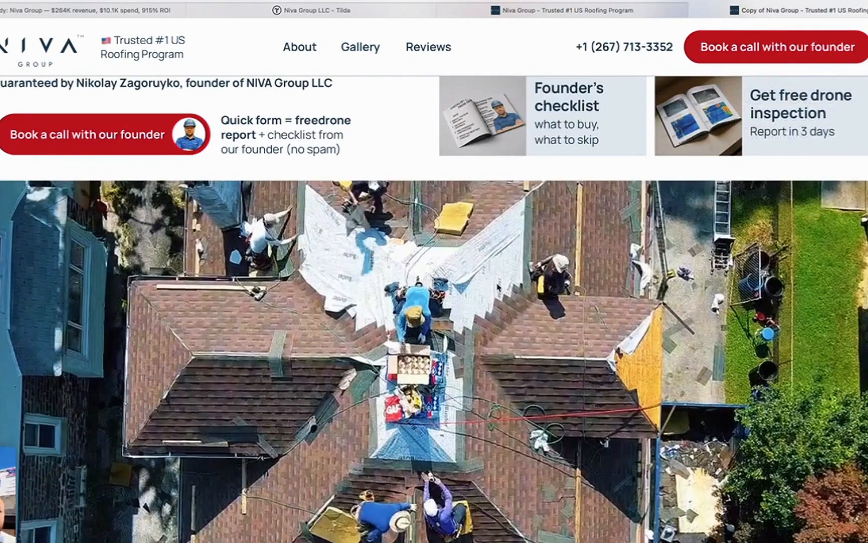
pyautogui.scroll(2, 536, 238)
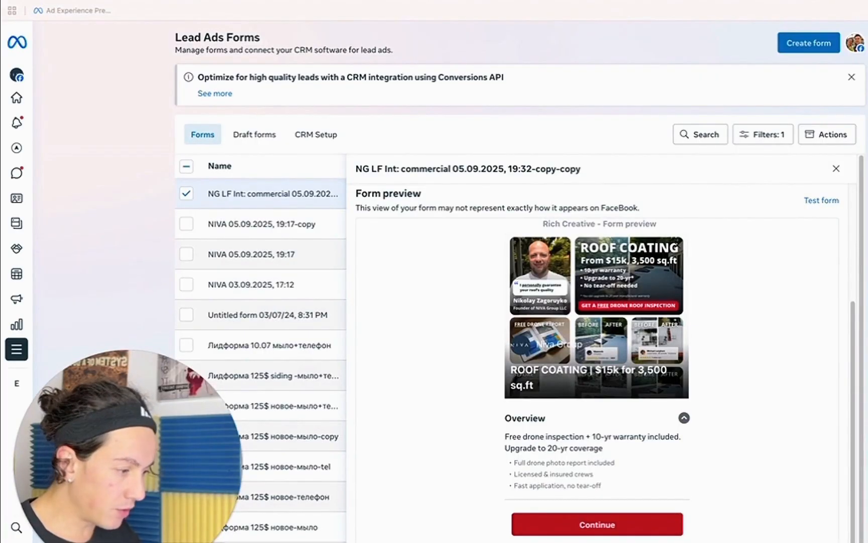
# Advance the lead form preview to Custom Questions 2 of 5: property type, contact method, ZIP code.
pyautogui.scroll(-3, 618, 342)
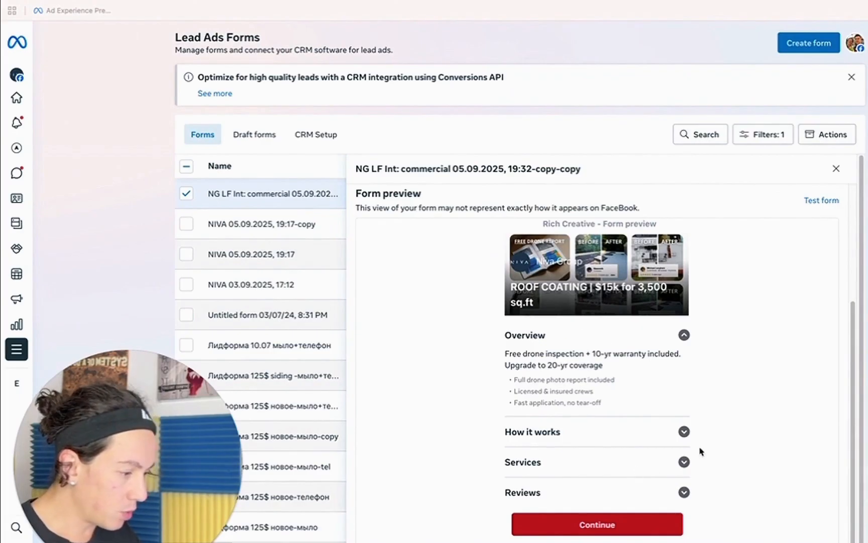
pyautogui.scroll(-2, 633, 422)
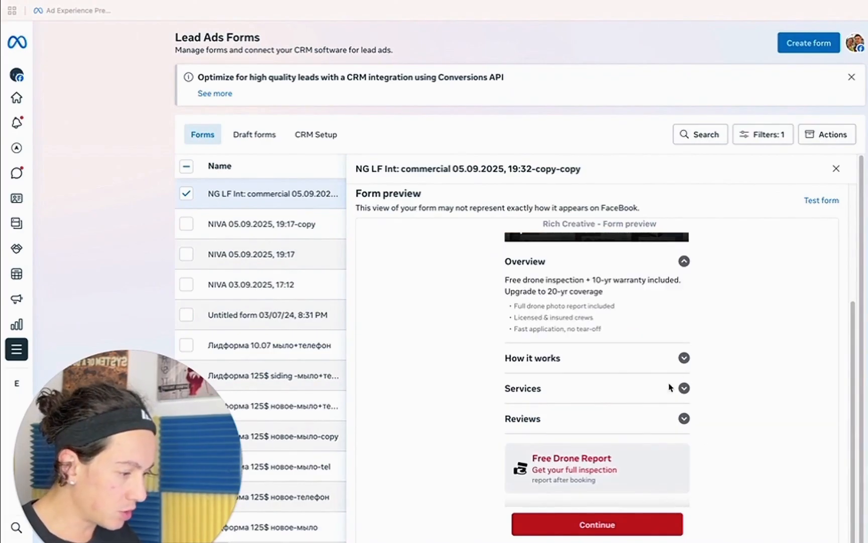
pyautogui.scroll(-2, 613, 443)
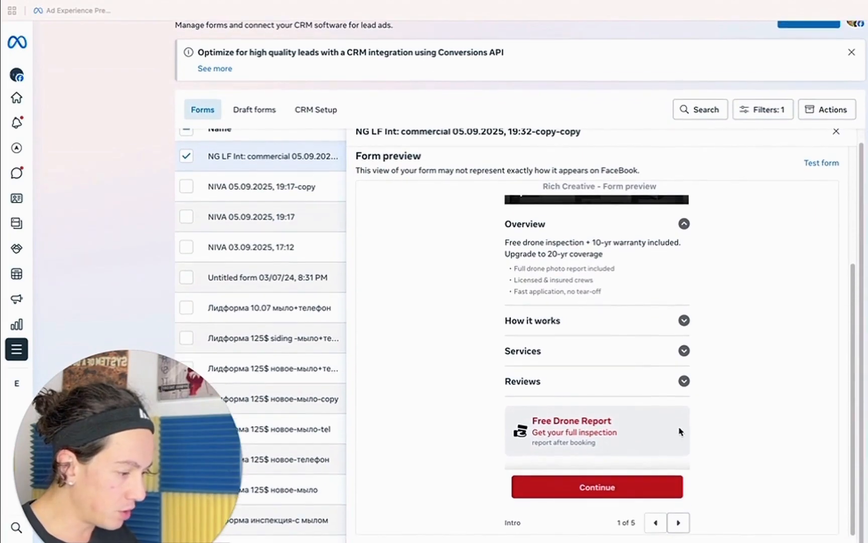
pyautogui.click(681, 518)
pyautogui.scroll(-5, 601, 381)
pyautogui.scroll(3, 589, 386)
pyautogui.scroll(-2, 510, 358)
pyautogui.scroll(-1, 539, 380)
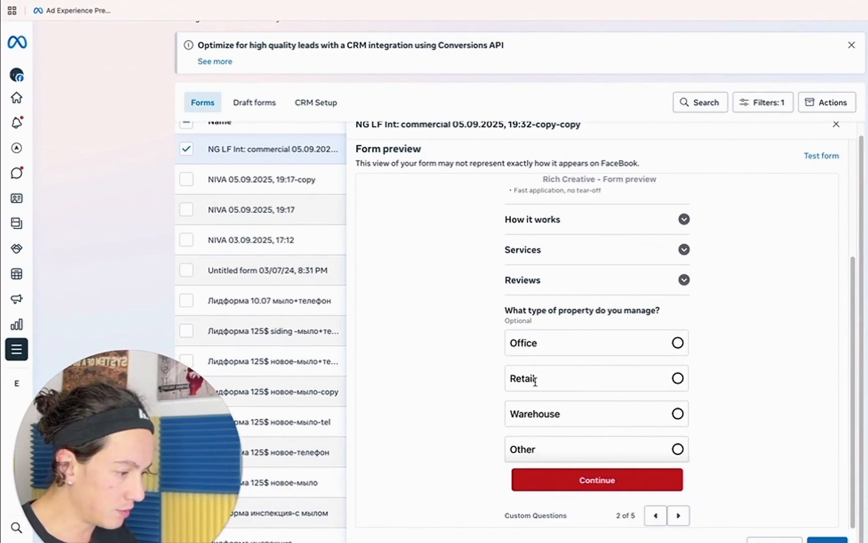
pyautogui.scroll(-6, 564, 421)
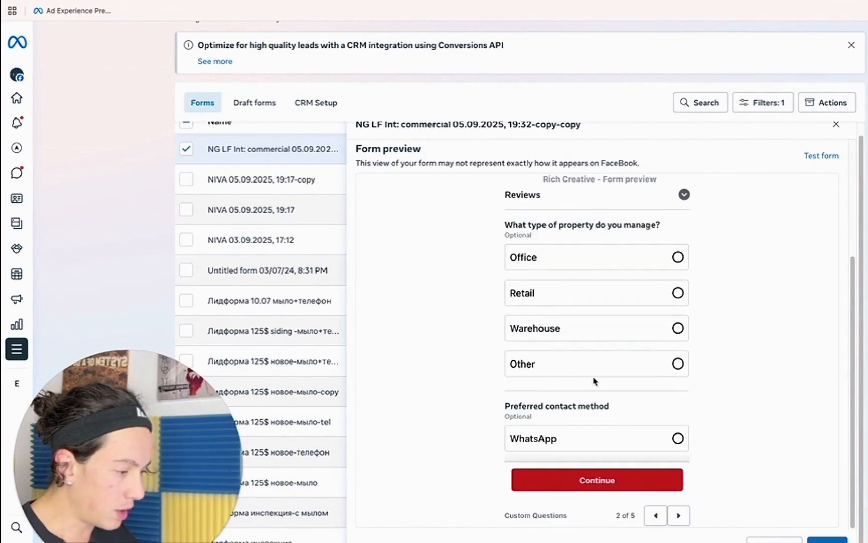
pyautogui.scroll(-2, 609, 347)
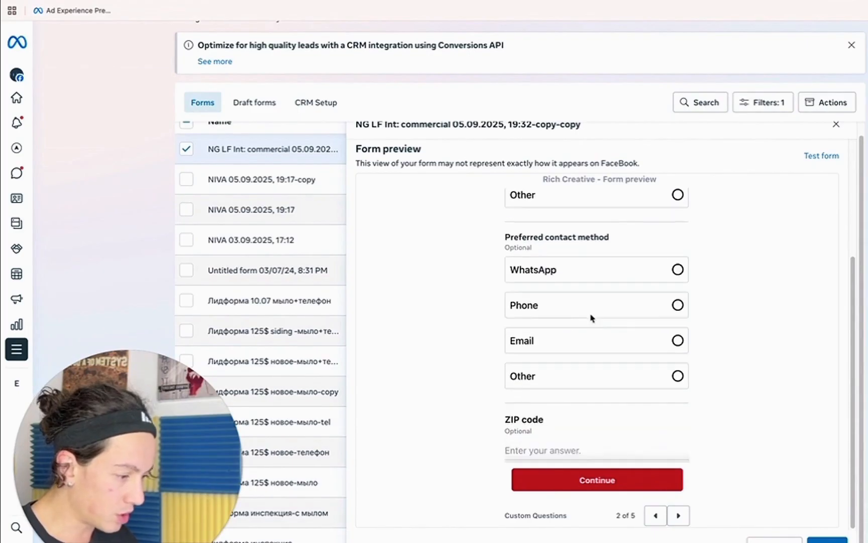
pyautogui.scroll(-3, 591, 324)
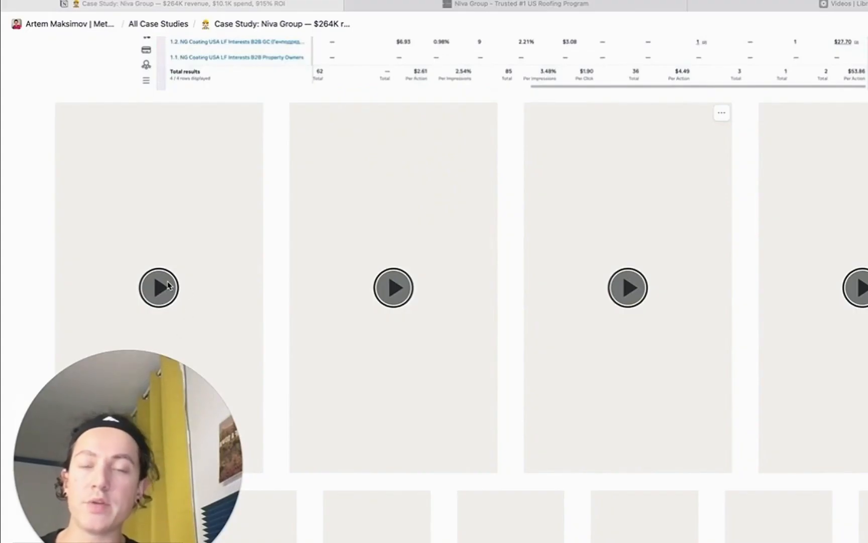
# Play the six roofing ad videos in turn, including STOP LEAKS WITHOUT SHUTDOWN.
pyautogui.click(168, 293)
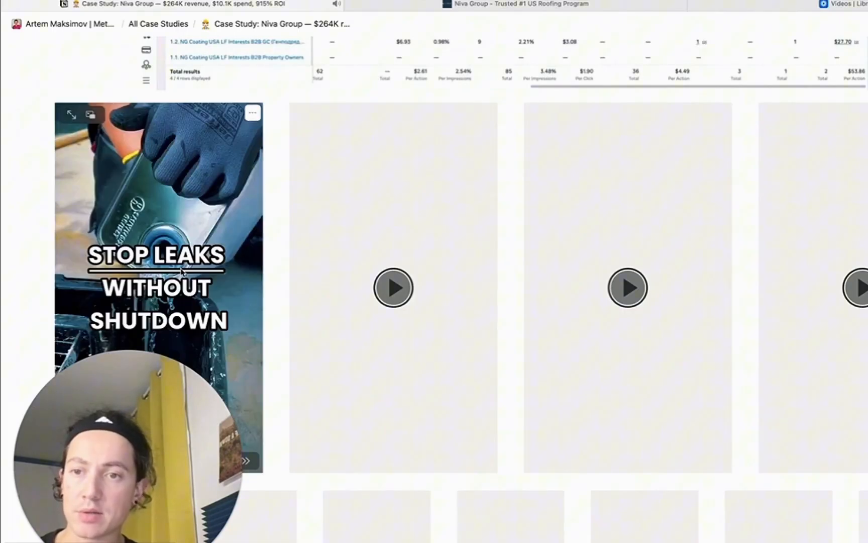
pyautogui.scroll(-2, 174, 251)
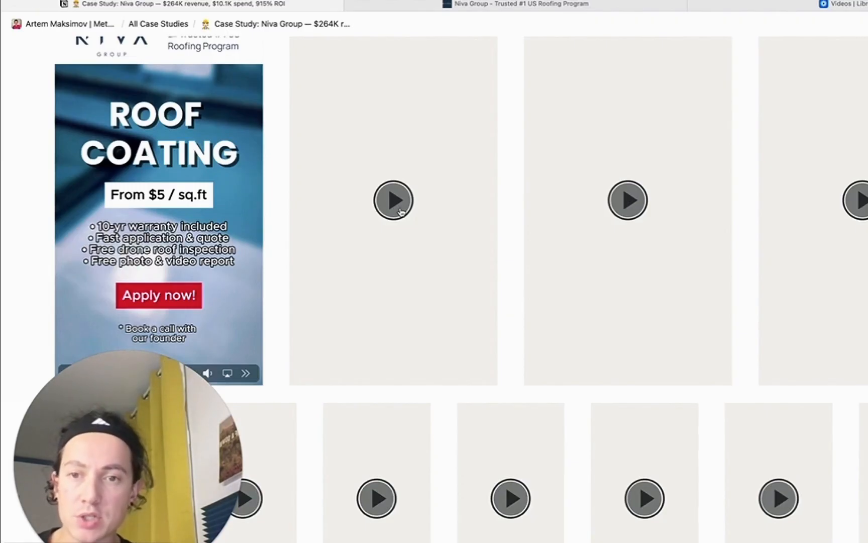
pyautogui.click(395, 201)
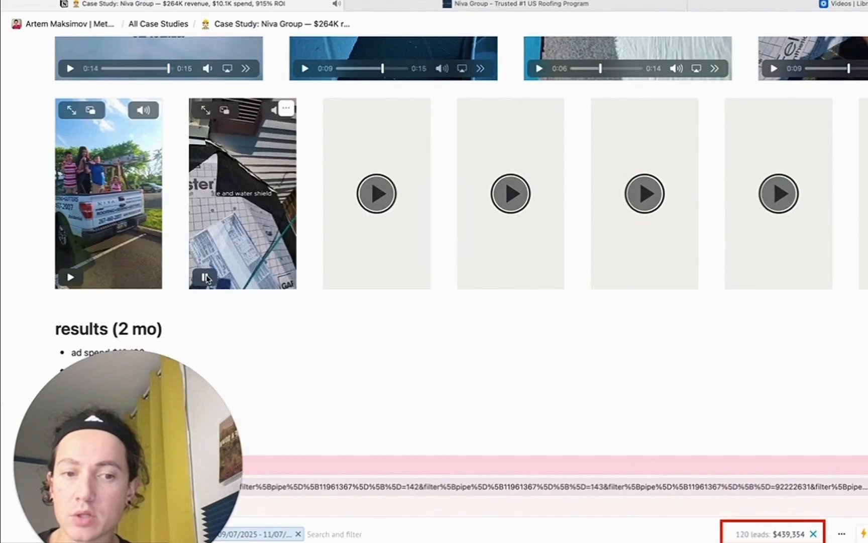
pyautogui.click(388, 197)
pyautogui.click(510, 193)
pyautogui.click(644, 193)
pyautogui.click(778, 196)
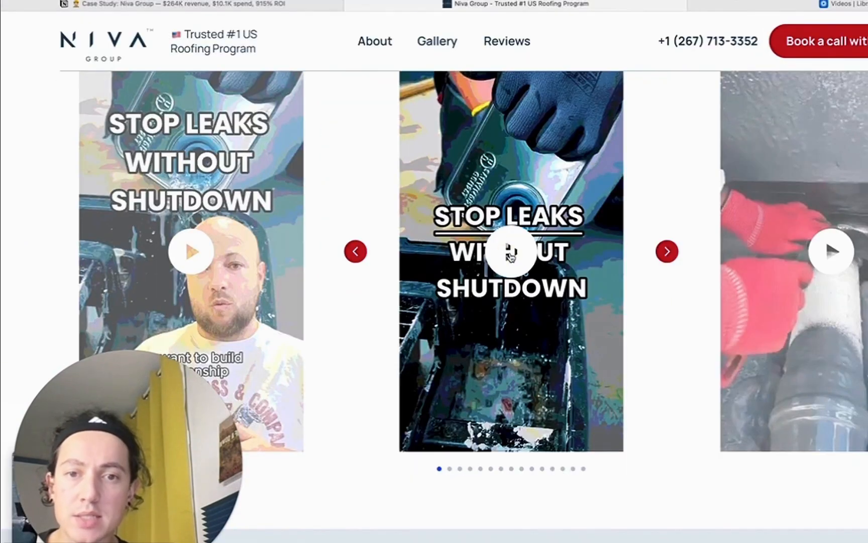
# Play the centre gallery reel, then advance the carousel three slides to the fourth.
pyautogui.click(511, 254)
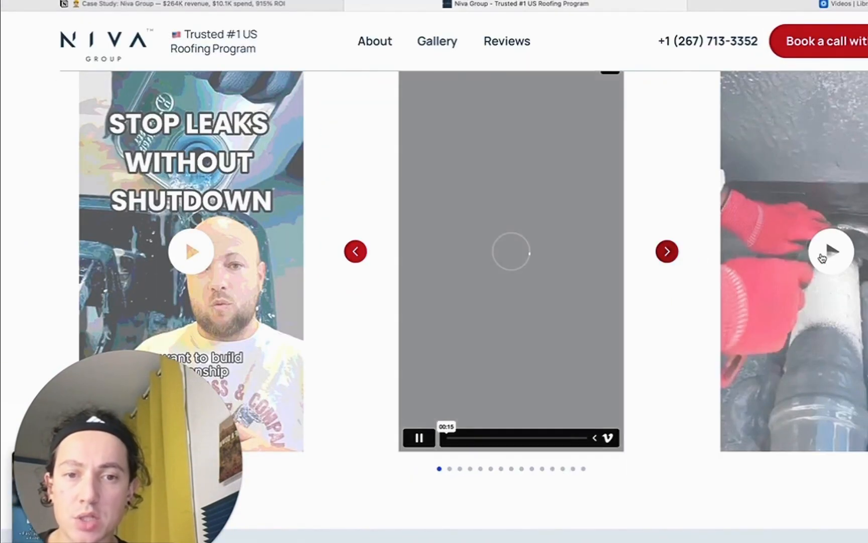
pyautogui.click(668, 251)
pyautogui.click(669, 251)
pyautogui.click(668, 251)
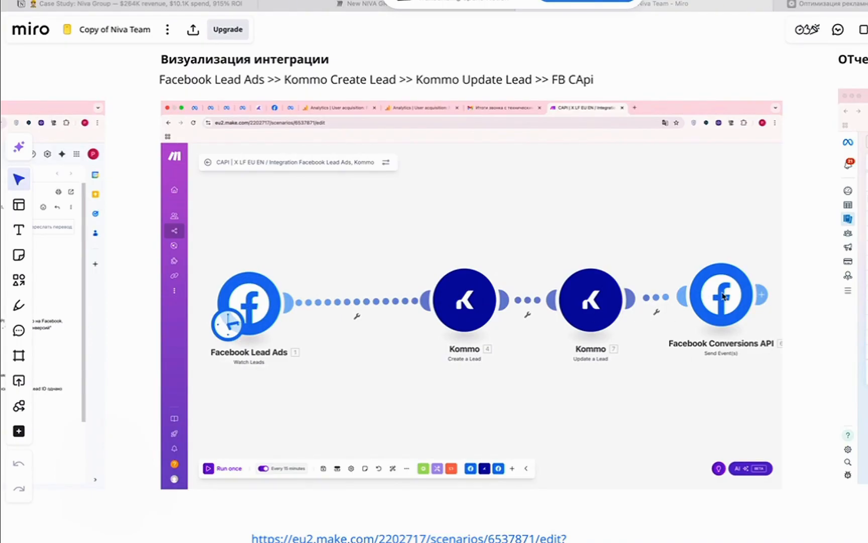
# Pan the Niva Team board past the LOOM video, Ads Manager and Make integration screenshots.
pyautogui.moveTo(285, 337)
pyautogui.mouseDown()
pyautogui.moveTo(681, 307)
pyautogui.moveTo(867, 308)
pyautogui.moveTo(278, 325)
pyautogui.mouseUp()
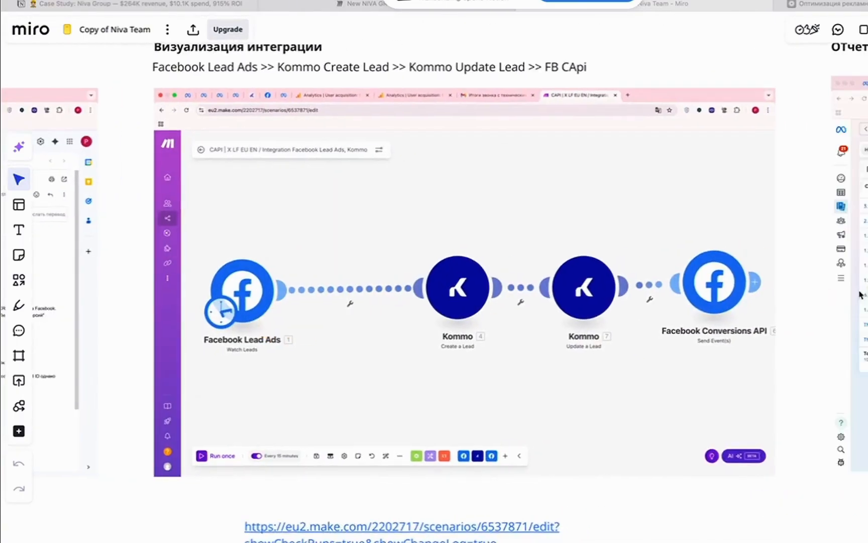
pyautogui.moveTo(861, 295); pyautogui.dragTo(299, 298)
pyautogui.moveTo(750, 314); pyautogui.dragTo(125, 338)
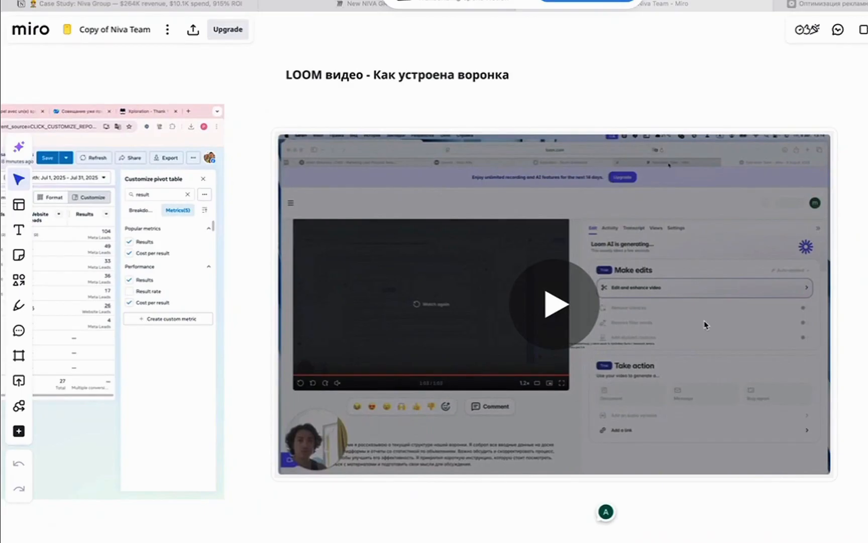
pyautogui.moveTo(573, 270); pyautogui.dragTo(478, 280)
pyautogui.moveTo(820, 290); pyautogui.dragTo(837, 288)
pyautogui.moveTo(386, 298); pyautogui.dragTo(753, 285)
pyautogui.moveTo(310, 299); pyautogui.dragTo(587, 287)
pyautogui.moveTo(248, 301); pyautogui.dragTo(487, 300)
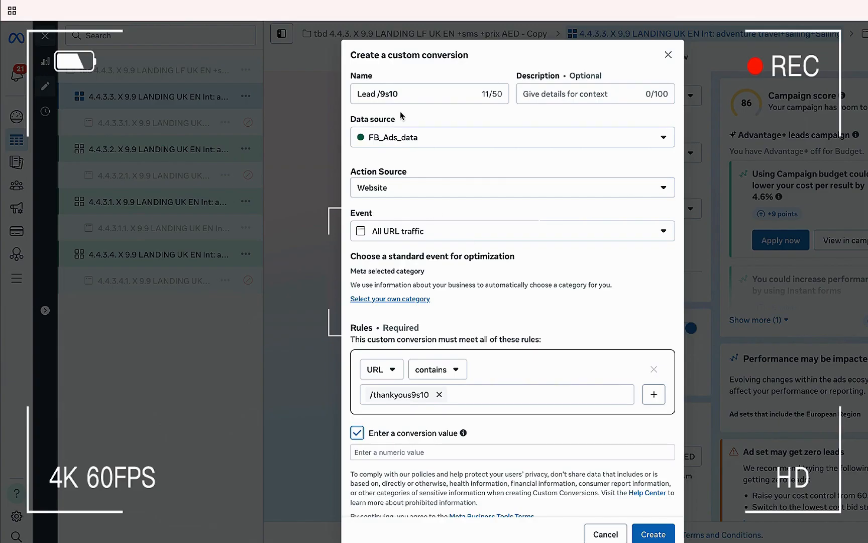
# Select the Lead /9s10 custom conversion's name, then its numeric conversion value field.
pyautogui.click(403, 96)
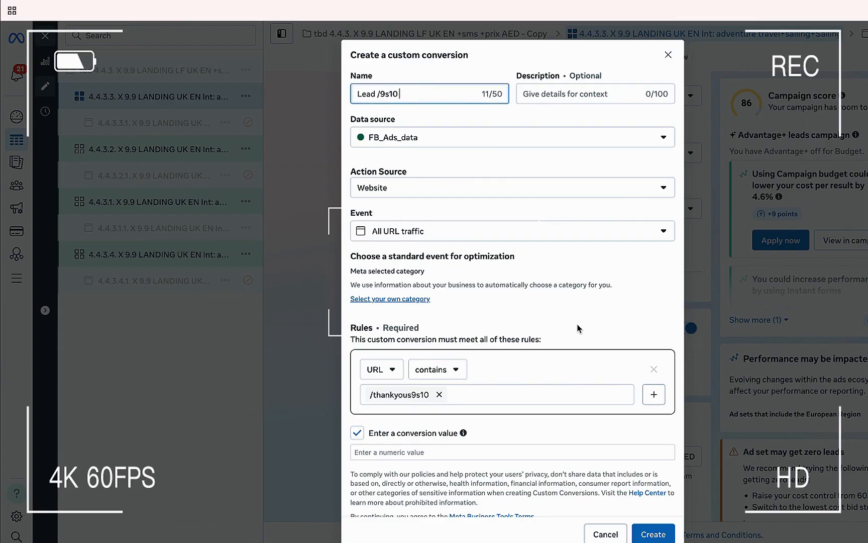
pyautogui.scroll(-1, 578, 328)
pyautogui.click(545, 446)
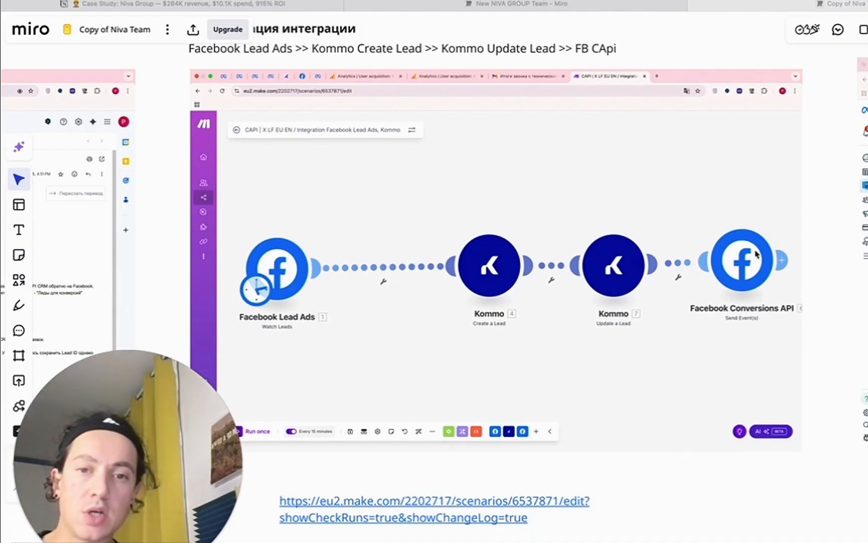
# Scroll the Miro board around the Lead Ads → Kommo → Conversions API integration diagram.
pyautogui.scroll(1, 608, 260)
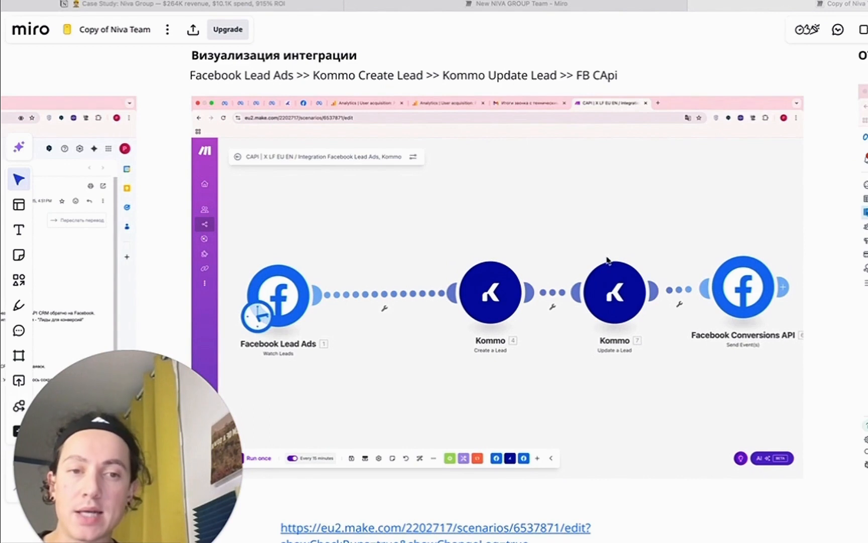
pyautogui.scroll(-2, 608, 259)
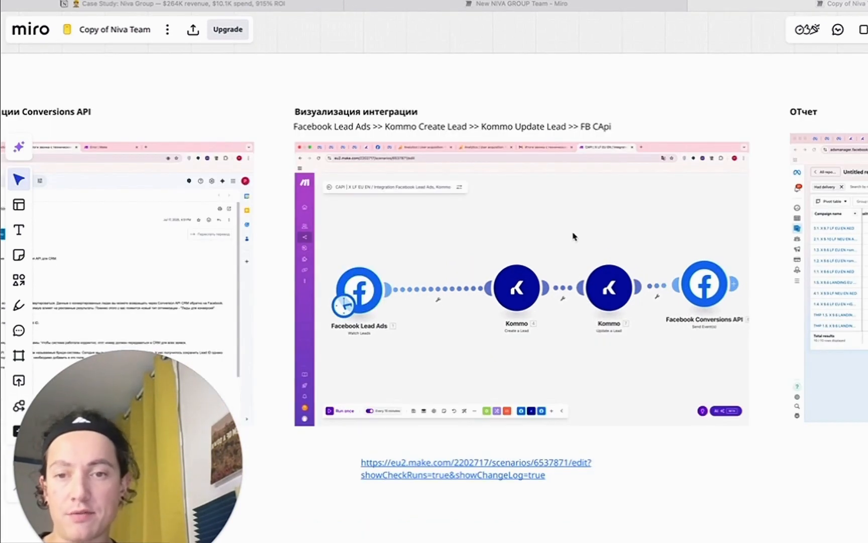
pyautogui.scroll(2, 497, 239)
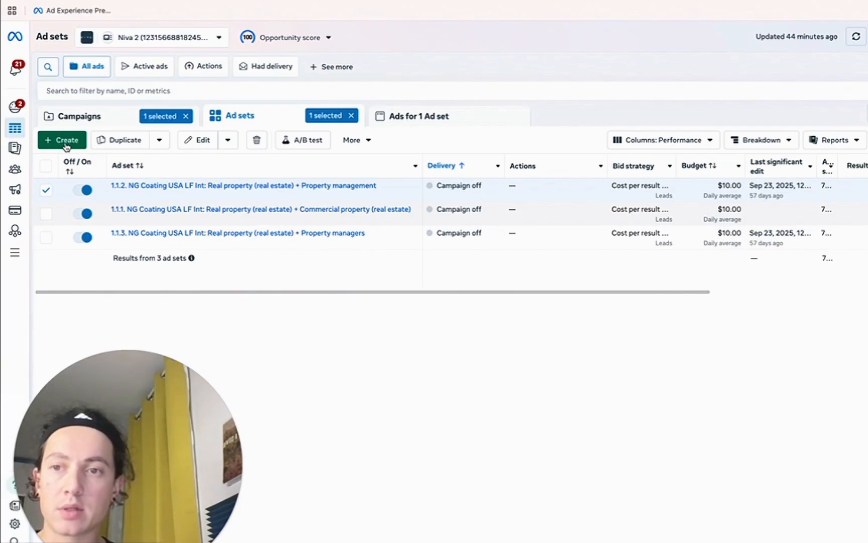
# Duplicate the 1.1.2 Property management ad set with its original setup and reach expansion off.
pyautogui.click(46, 190)
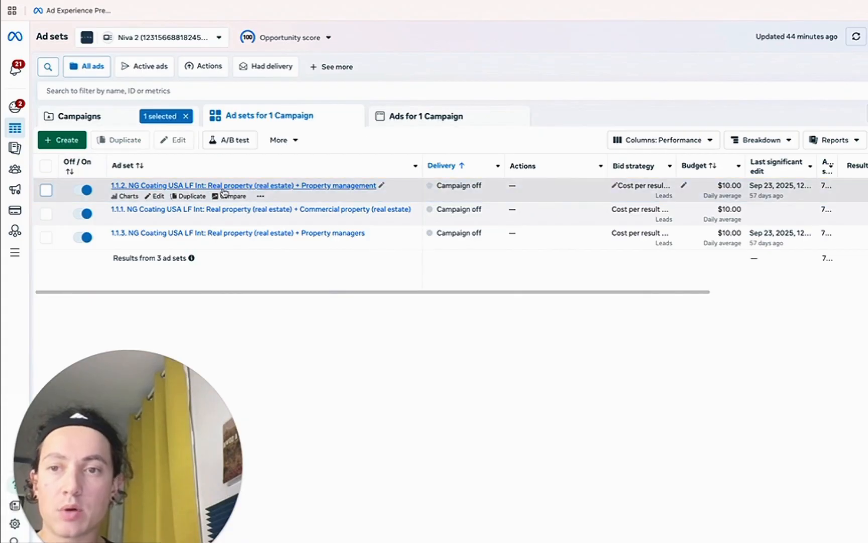
pyautogui.click(187, 197)
pyautogui.click(499, 303)
pyautogui.click(399, 229)
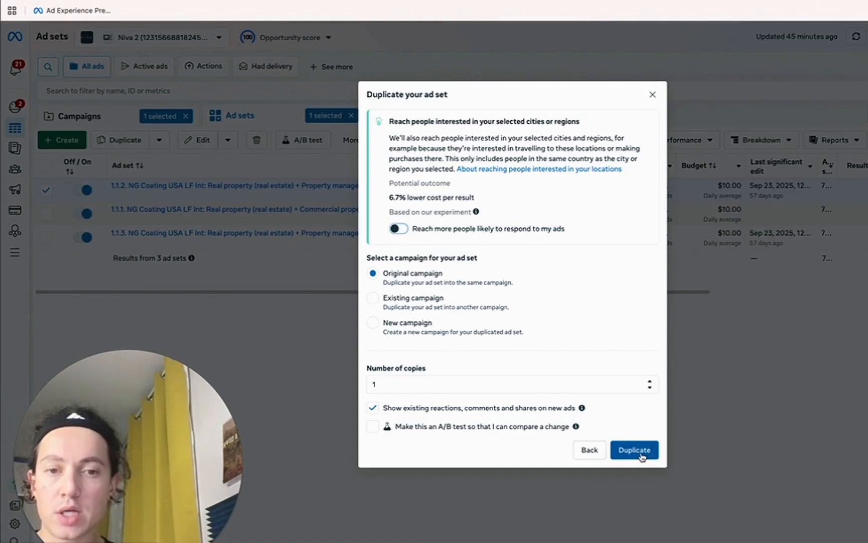
pyautogui.click(636, 450)
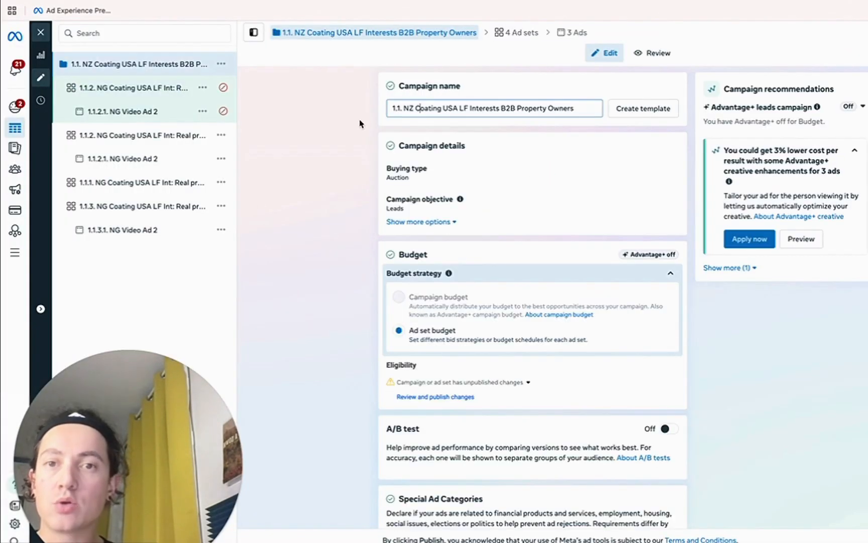
# Inspect the NZ and Coating parts of the campaign name.
pyautogui.click(410, 106)
pyautogui.click(409, 106)
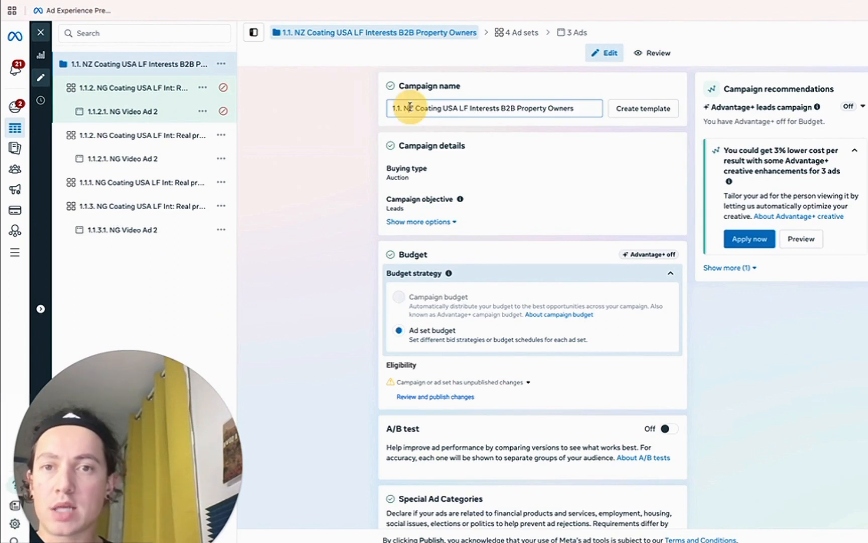
pyautogui.moveTo(405, 108); pyautogui.dragTo(417, 110)
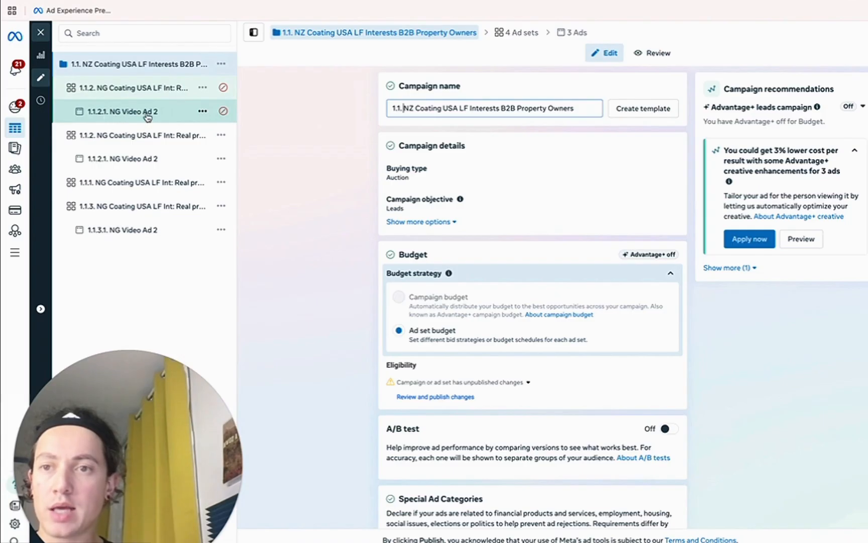
pyautogui.click(405, 108)
pyautogui.doubleClick(406, 108)
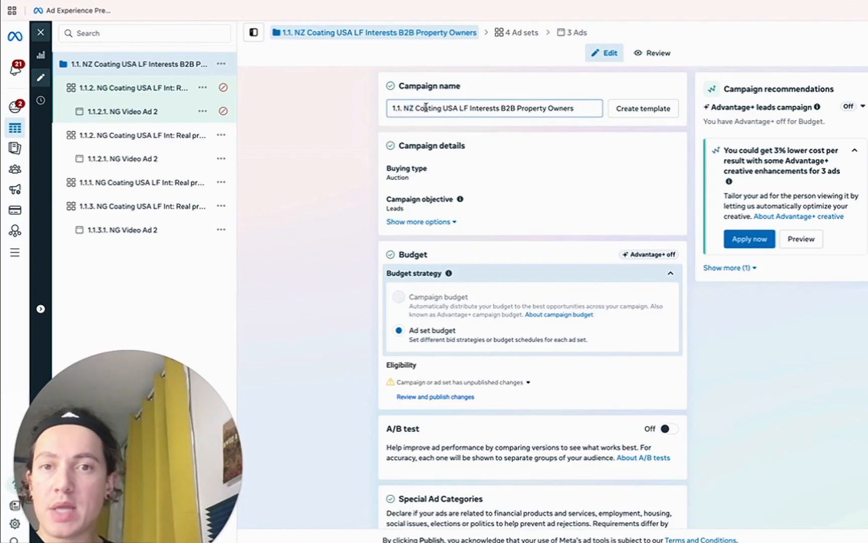
pyautogui.doubleClick(427, 108)
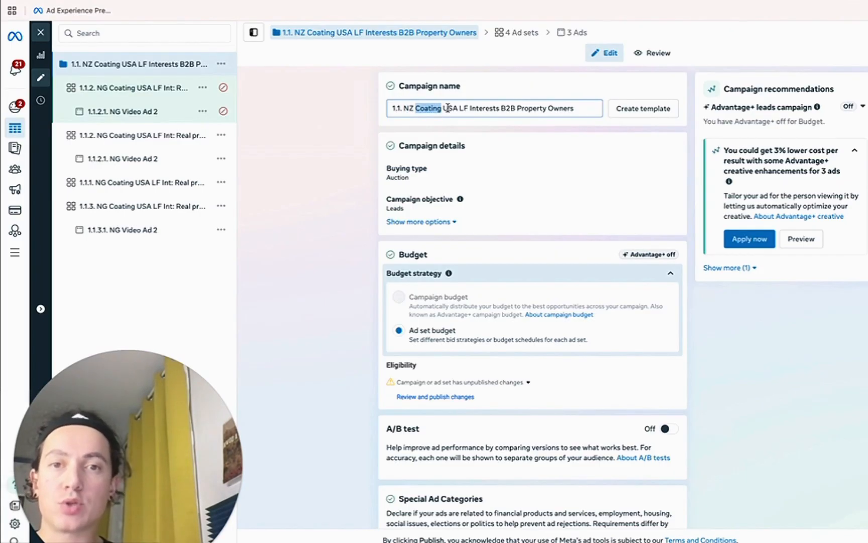
pyautogui.press('super+w')
# Inspect the USA, LF, Interests and B2B Property Owners parts of the campaign name.
pyautogui.click(423, 106)
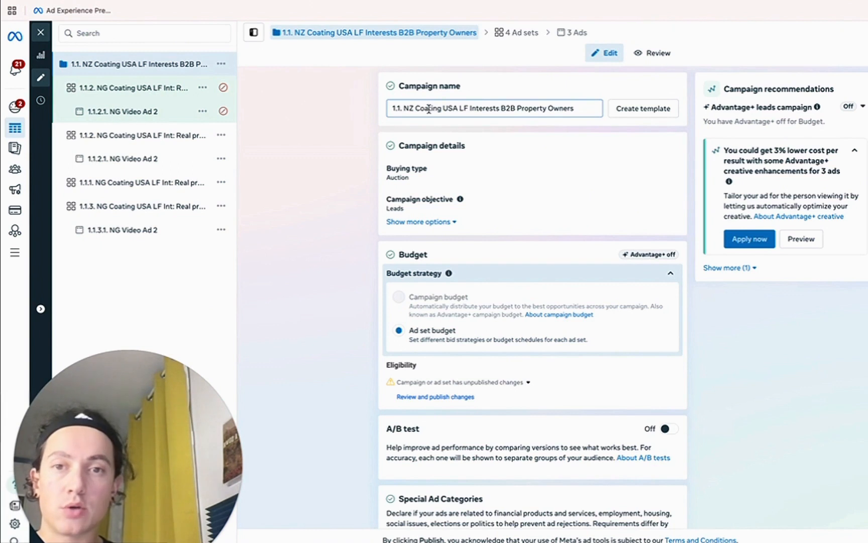
pyautogui.moveTo(416, 108); pyautogui.dragTo(443, 107)
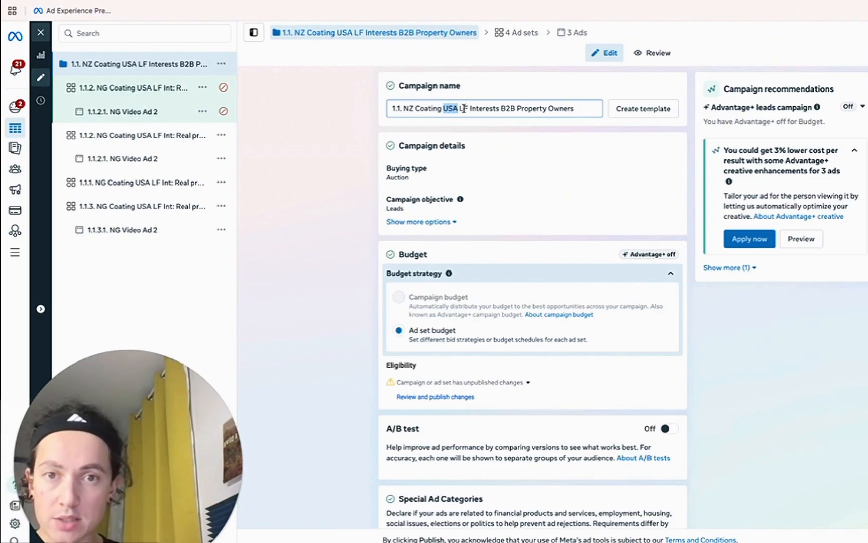
pyautogui.click(464, 108)
pyautogui.doubleClick(464, 108)
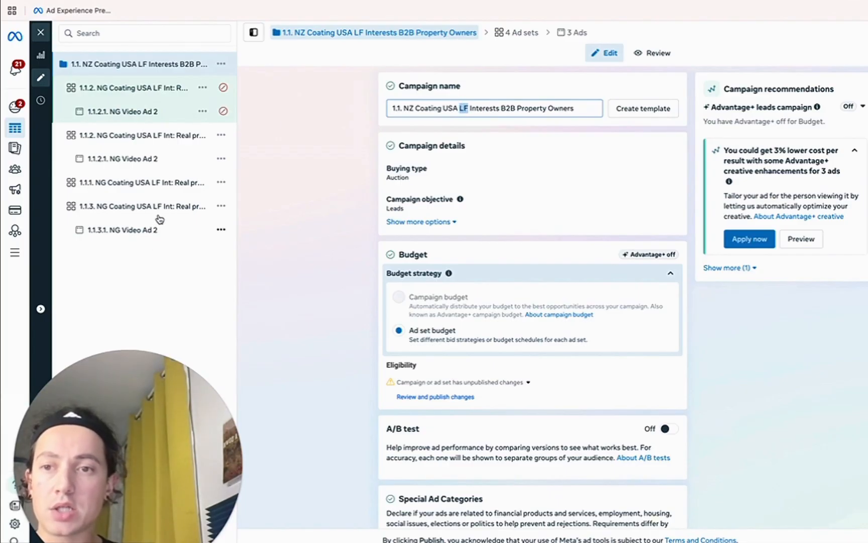
pyautogui.doubleClick(489, 108)
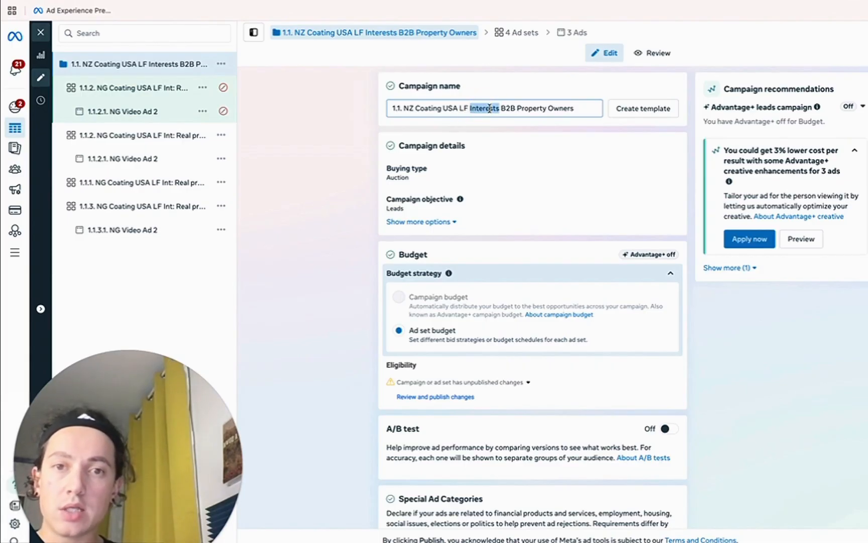
pyautogui.doubleClick(488, 108)
pyautogui.doubleClick(486, 107)
pyautogui.moveTo(501, 108); pyautogui.dragTo(555, 106)
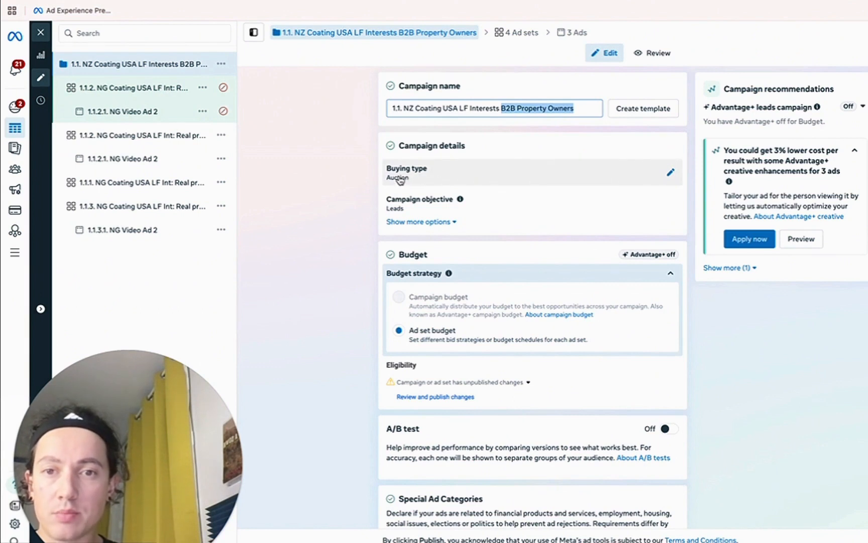
# Leave Special Ad Categories empty and open the copied 1.1.2 ad set's settings.
pyautogui.scroll(-2, 394, 291)
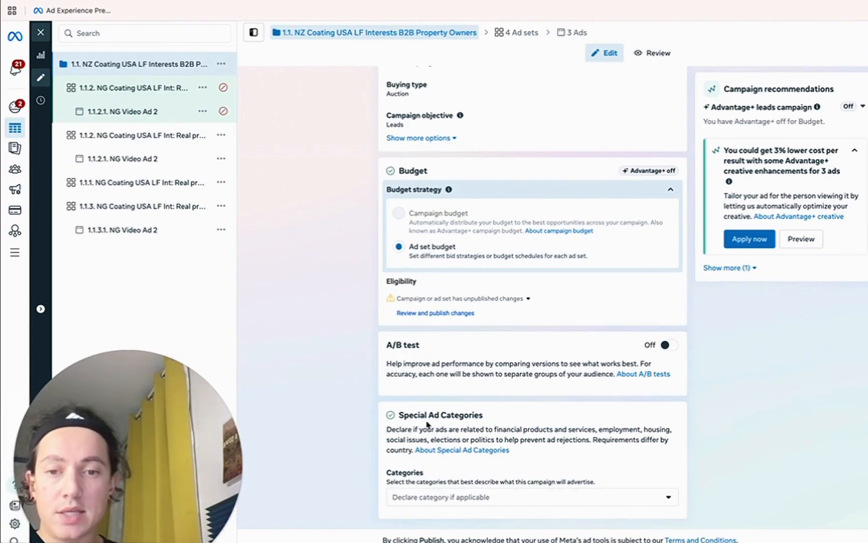
pyautogui.click(446, 498)
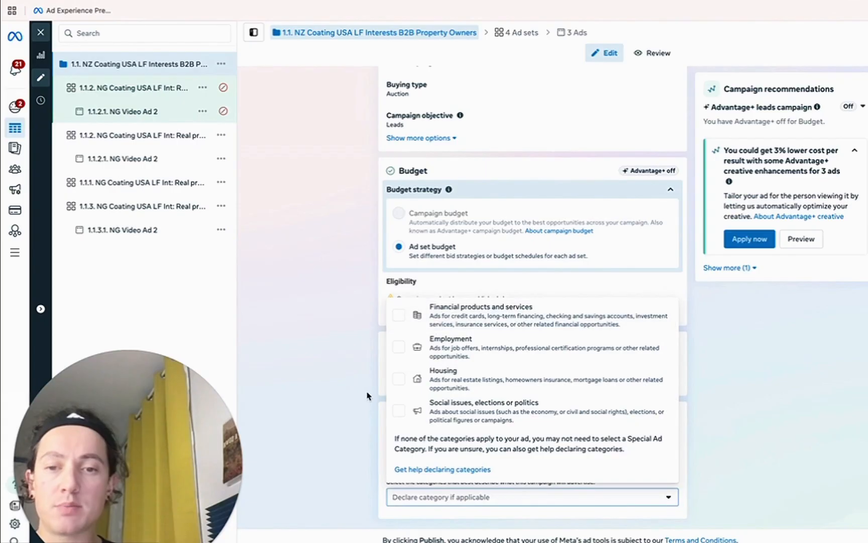
pyautogui.click(420, 500)
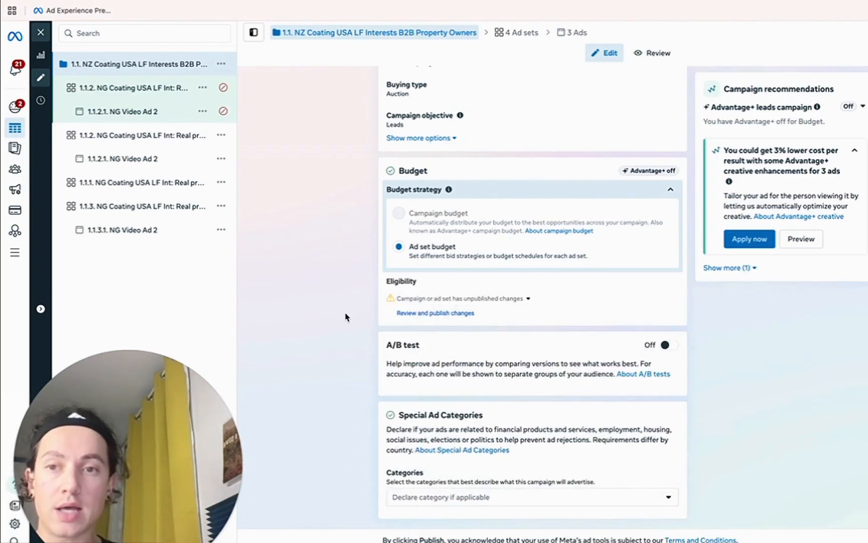
pyautogui.click(132, 89)
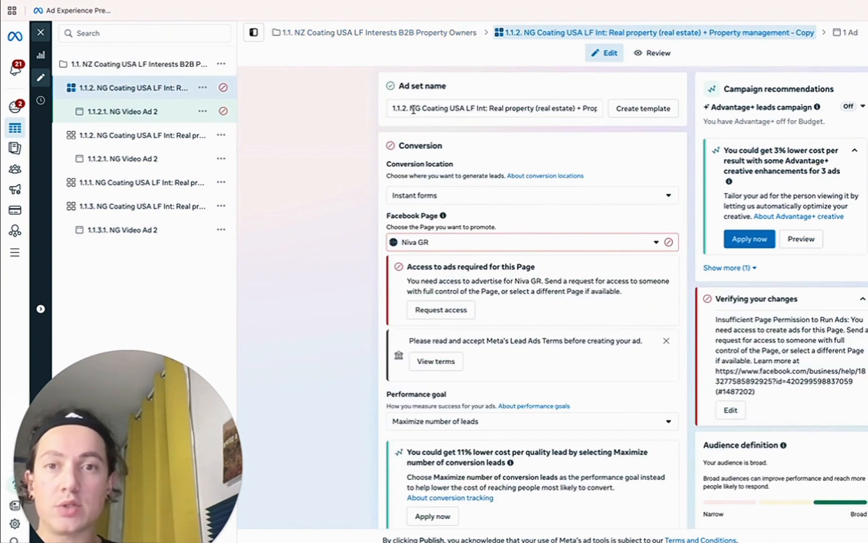
# Review the ad set name and keep Instant forms as the conversion location.
pyautogui.click(396, 110)
pyautogui.click(430, 108)
pyautogui.moveTo(490, 108); pyautogui.dragTo(599, 114)
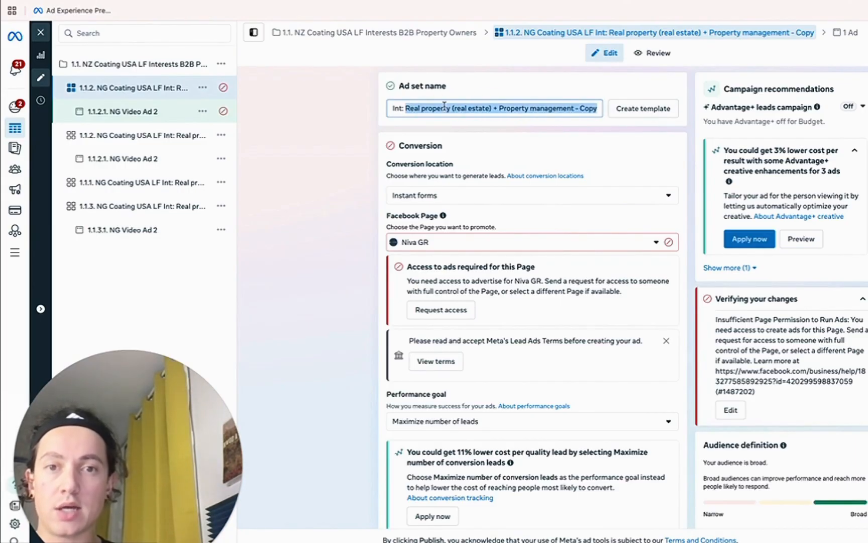
pyautogui.click(347, 187)
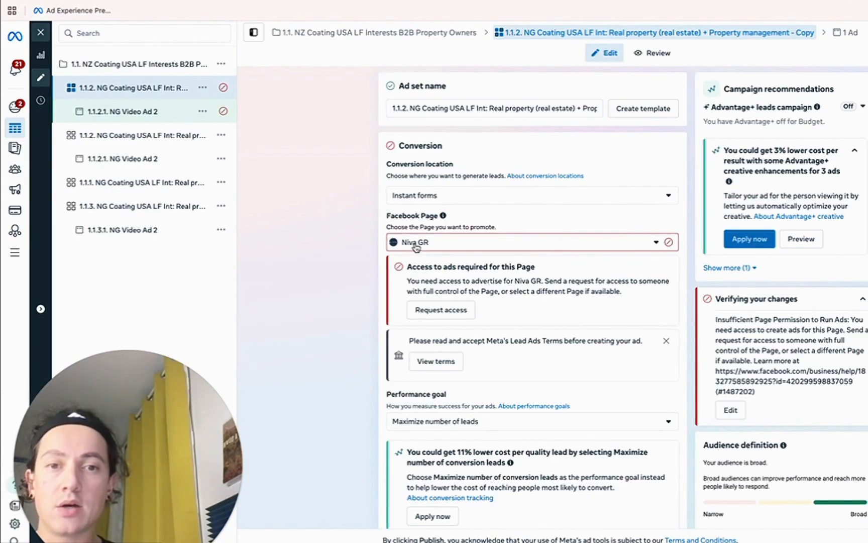
pyautogui.click(413, 196)
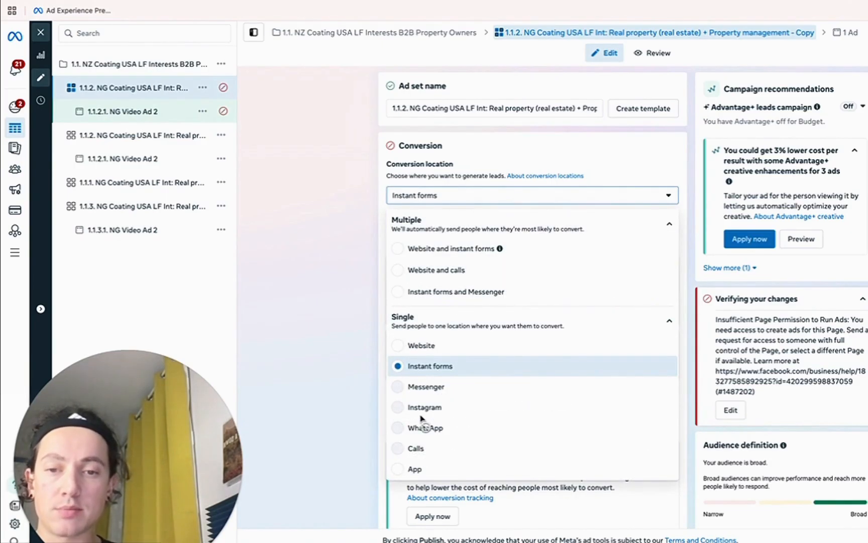
pyautogui.click(408, 179)
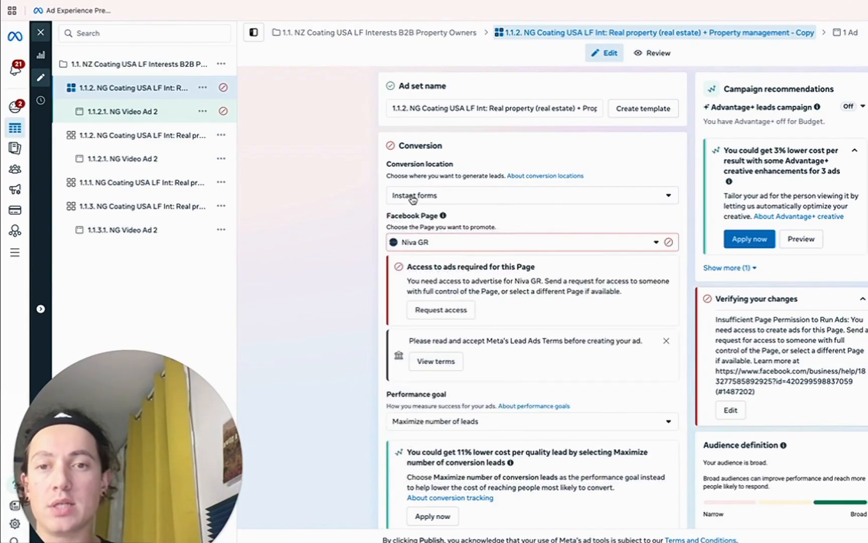
# Set the Facebook Page to Crystafor Cleaning and keep Maximize number of leads as the goal.
pyautogui.click(424, 243)
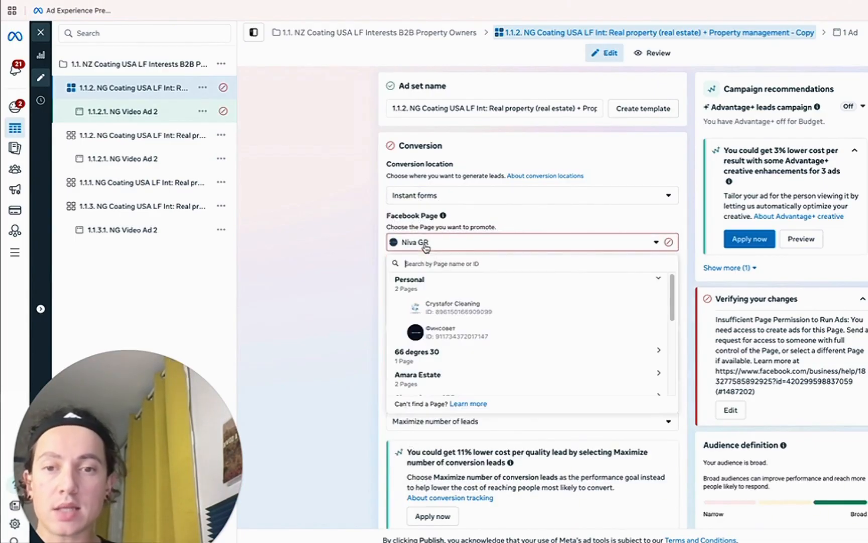
pyautogui.click(443, 305)
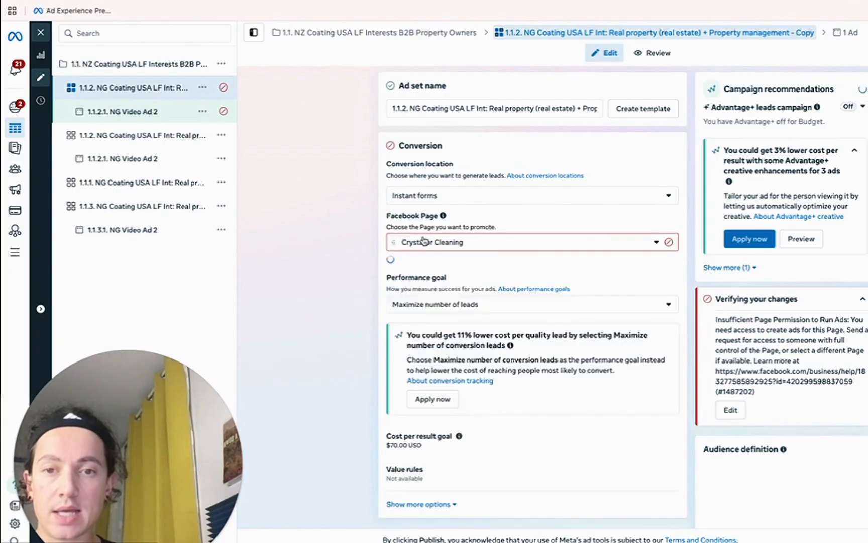
pyautogui.click(425, 328)
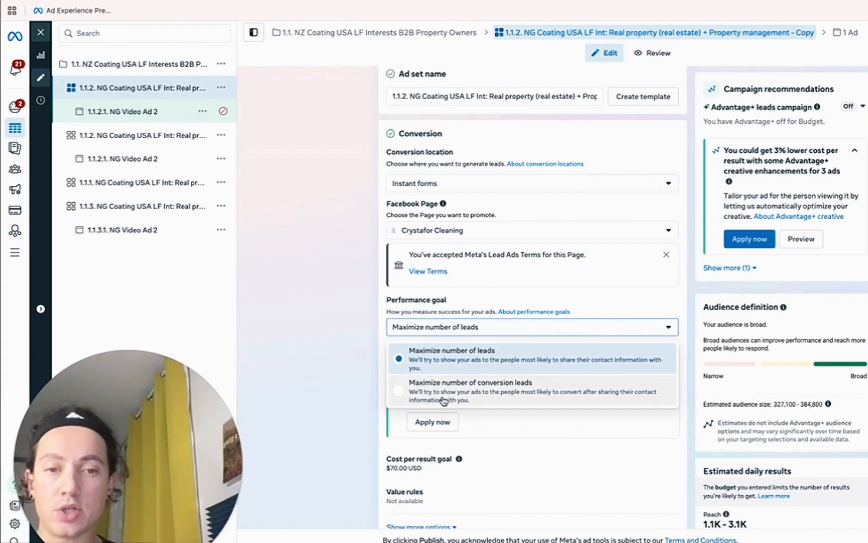
pyautogui.click(350, 374)
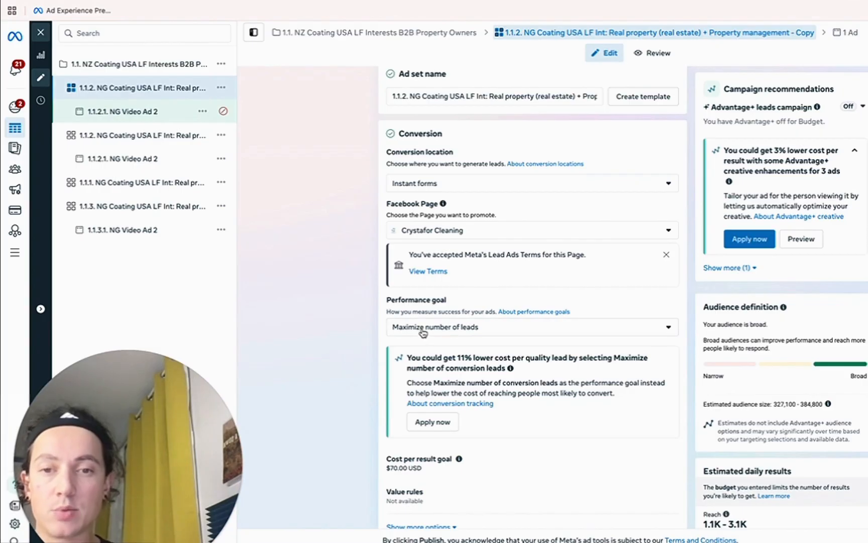
pyautogui.click(444, 329)
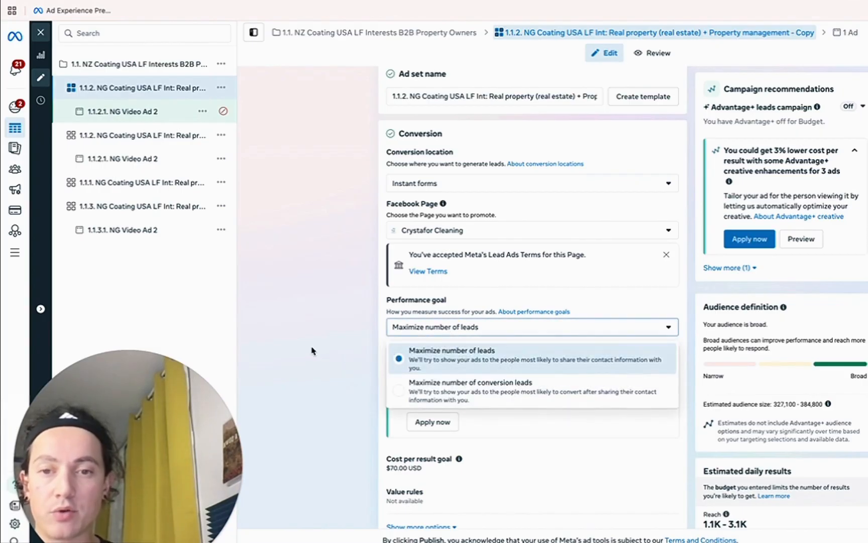
pyautogui.click(312, 350)
# Delete the $70.00 cost per result goal, then review the $10.00 daily budget and locations.
pyautogui.scroll(-3, 424, 332)
pyautogui.click(424, 331)
pyautogui.click(422, 343)
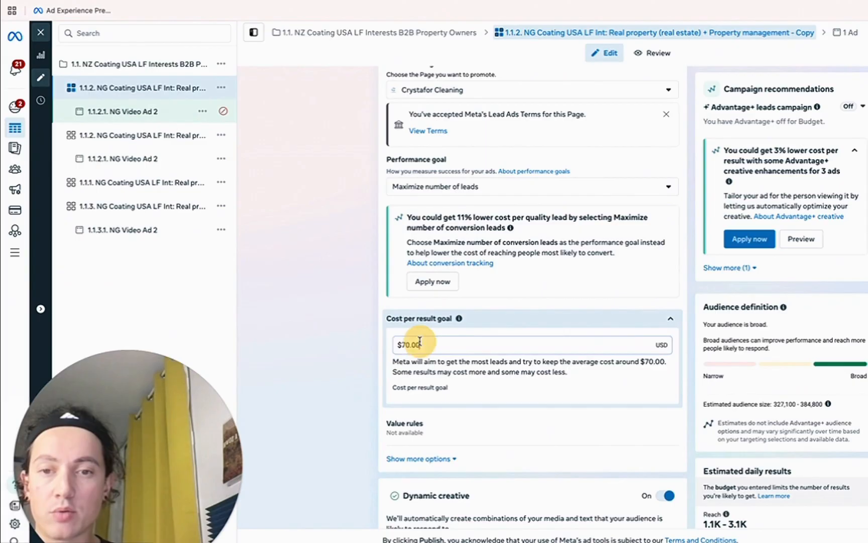
pyautogui.doubleClick(459, 344)
pyautogui.press('BackSpace')
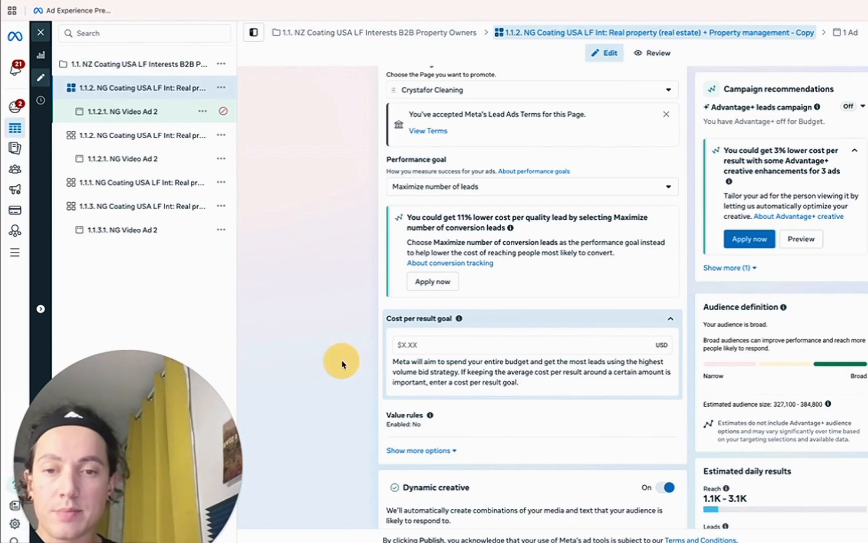
pyautogui.scroll(-3, 366, 332)
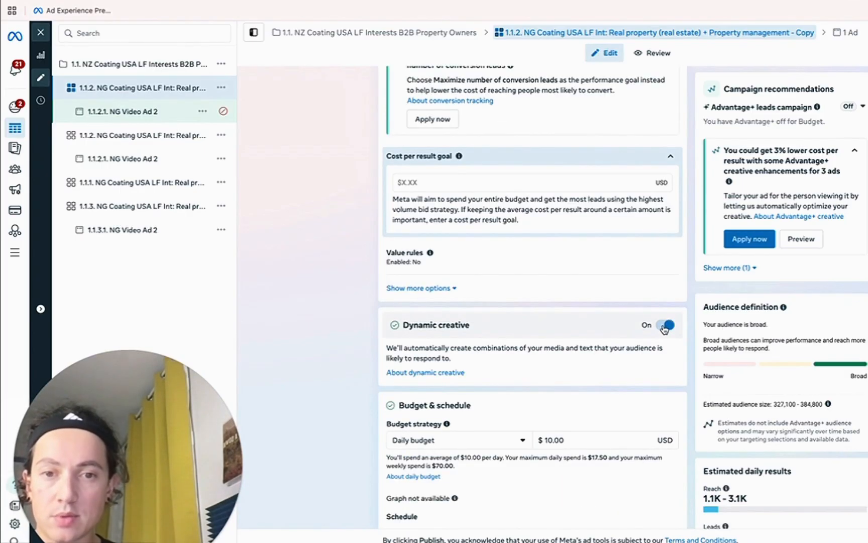
pyautogui.scroll(-2, 535, 346)
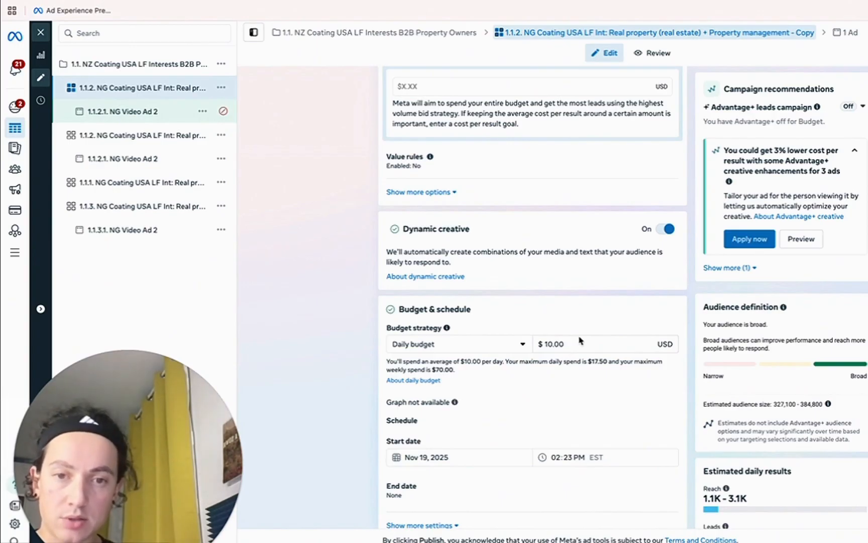
pyautogui.scroll(-5, 582, 342)
pyautogui.scroll(2, 491, 248)
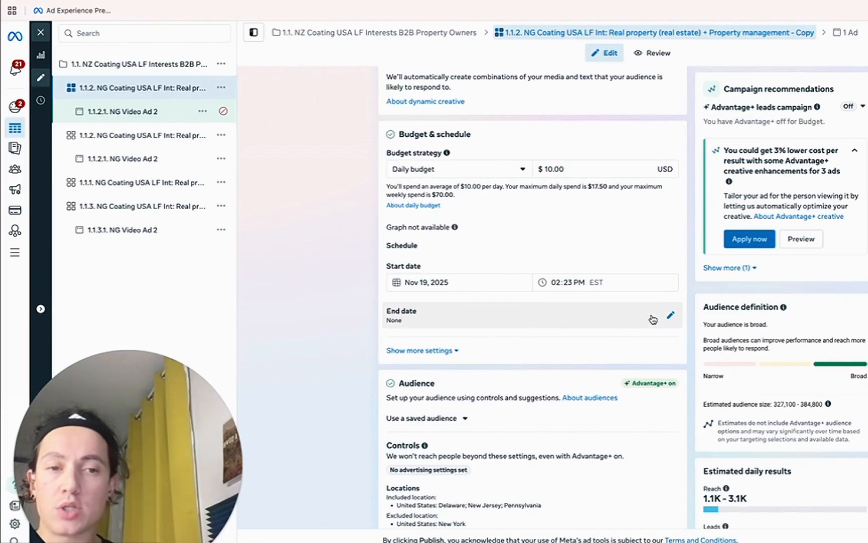
pyautogui.scroll(-4, 344, 326)
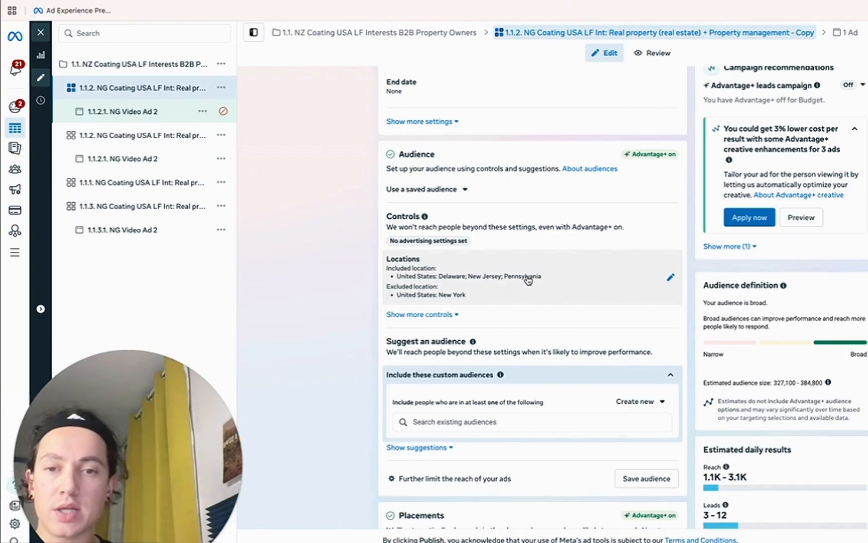
# Edit the location targeting, leave Reach more people likely to respond off, and show audience suggestions.
pyautogui.click(410, 296)
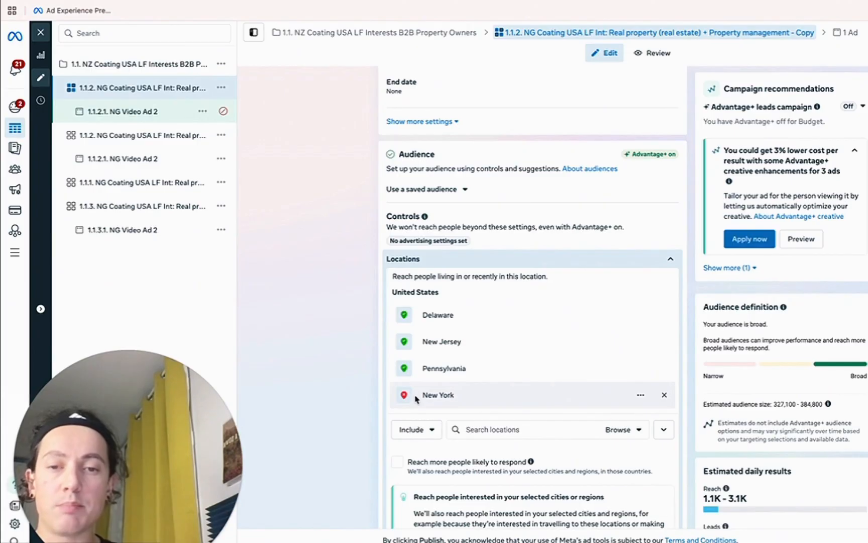
pyautogui.scroll(-4, 334, 389)
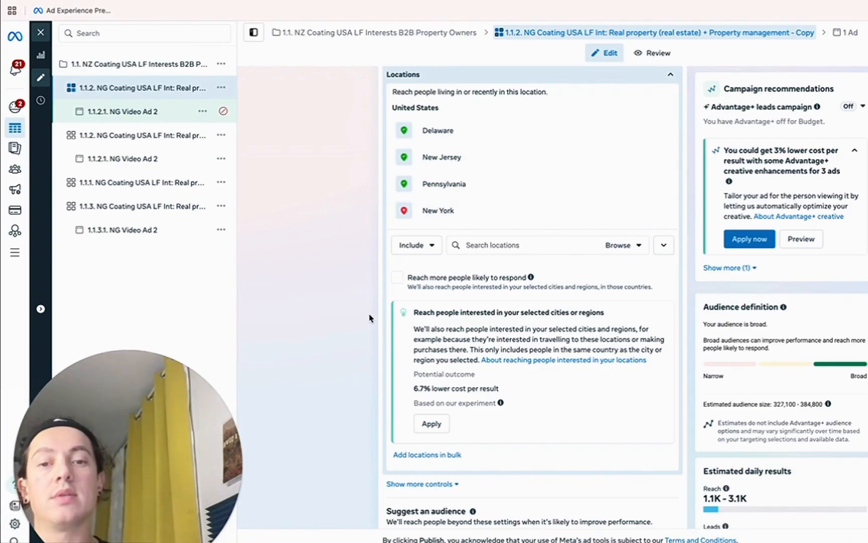
pyautogui.click(397, 277)
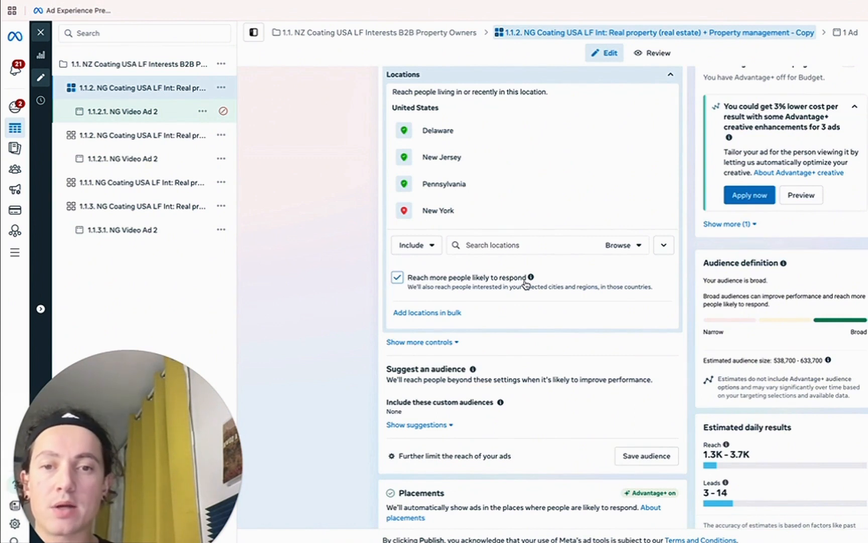
pyautogui.click(397, 276)
pyautogui.scroll(-2, 439, 333)
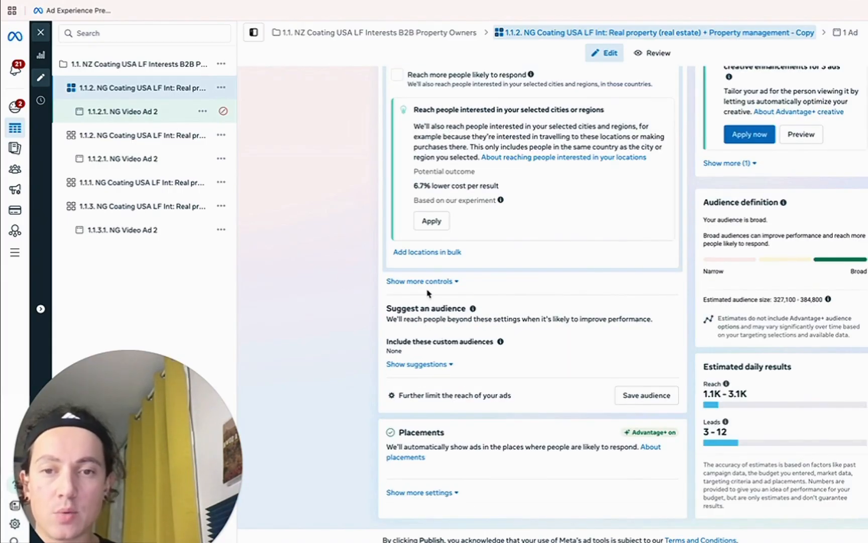
pyautogui.scroll(1, 527, 339)
pyautogui.click(416, 369)
pyautogui.scroll(-2, 442, 303)
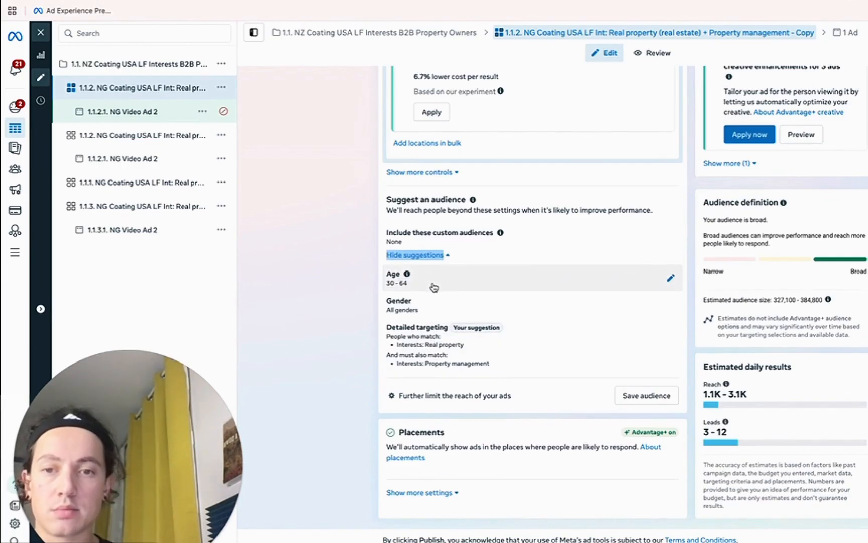
# Browse the Demographics, Work and Interests categories, keeping only the Real property interest.
pyautogui.click(437, 332)
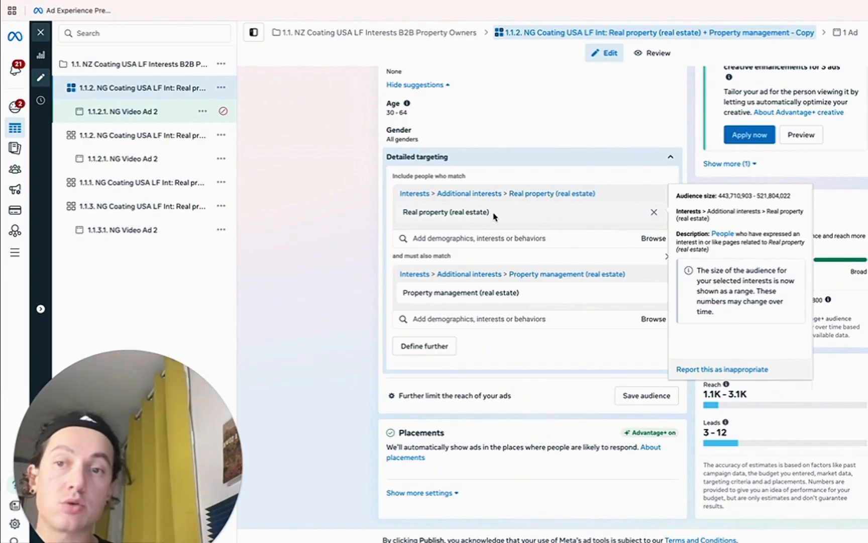
pyautogui.moveTo(462, 296)
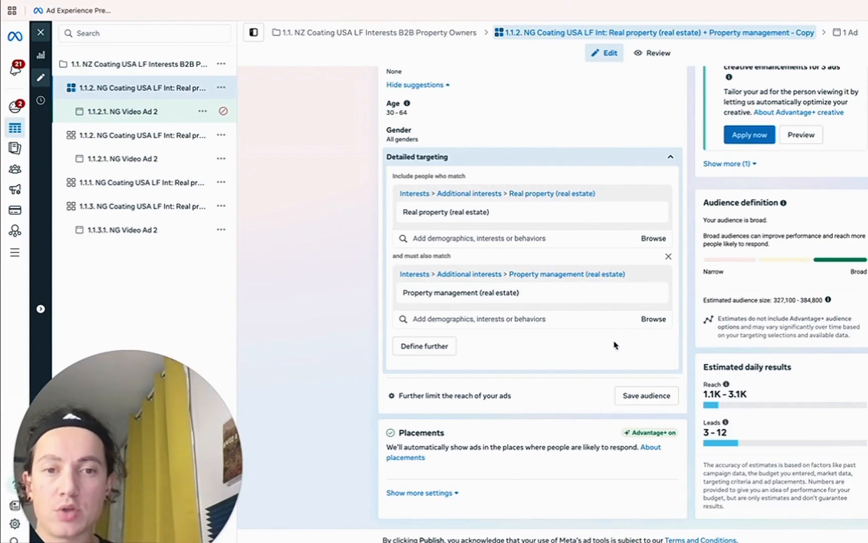
pyautogui.click(653, 320)
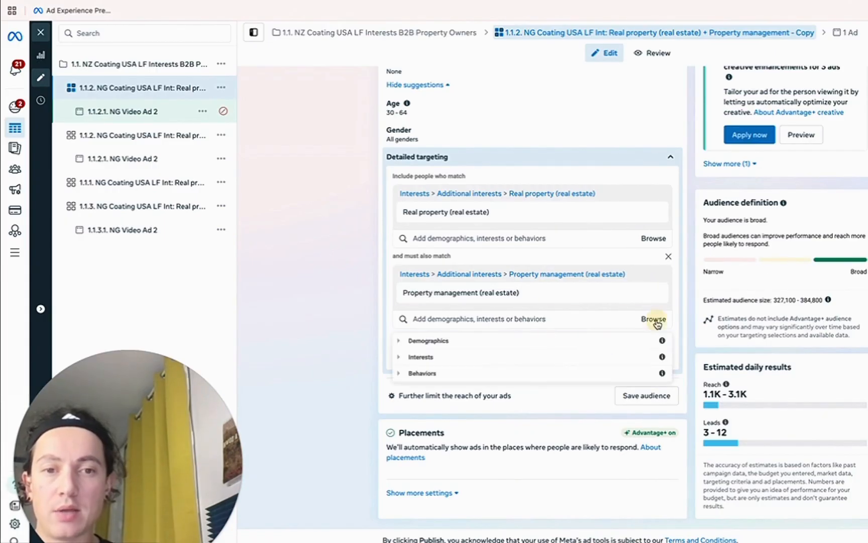
pyautogui.click(400, 341)
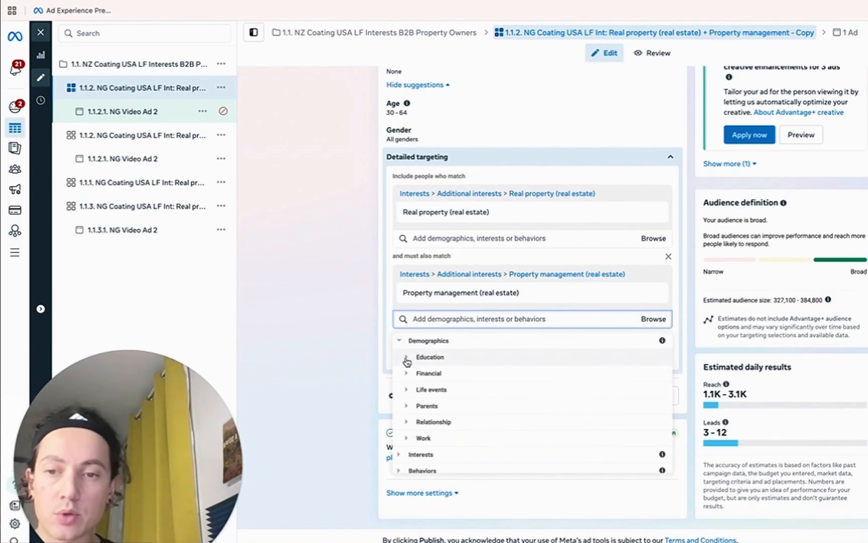
pyautogui.click(407, 440)
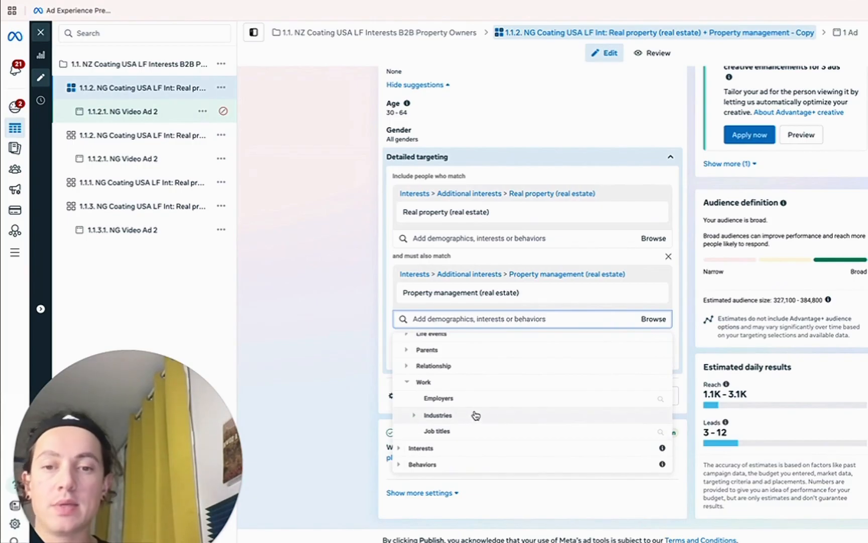
pyautogui.click(398, 449)
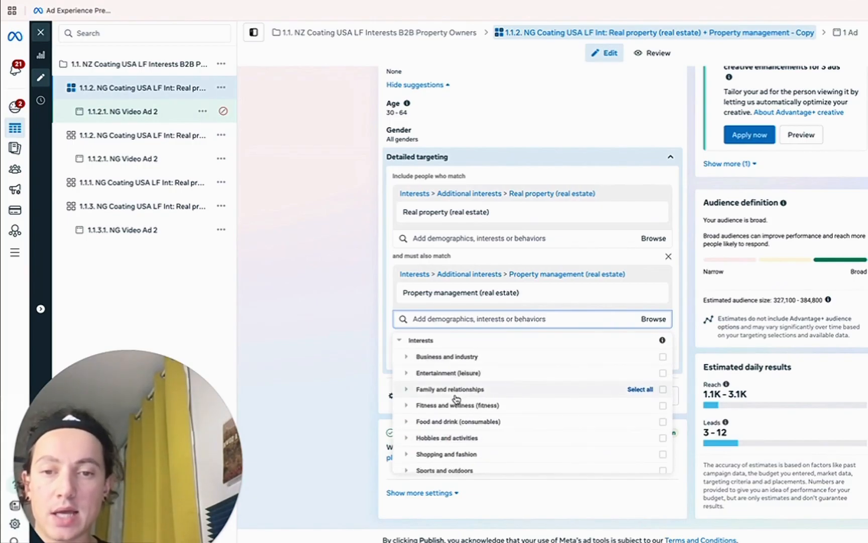
pyautogui.scroll(-1, 443, 392)
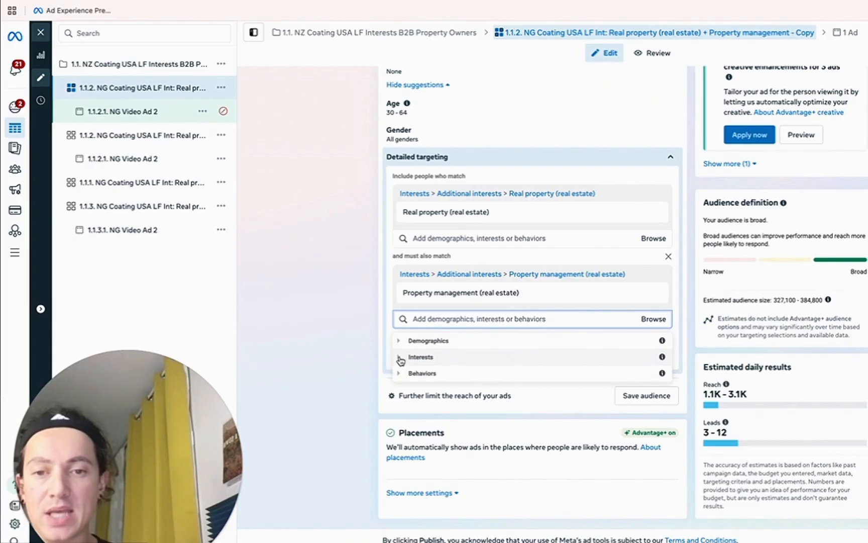
pyautogui.click(399, 358)
pyautogui.click(400, 341)
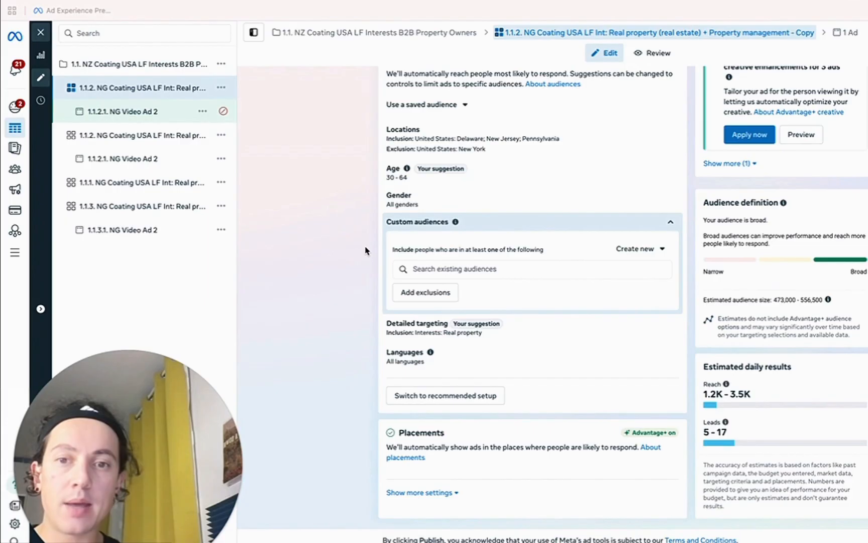
pyautogui.scroll(3, 352, 247)
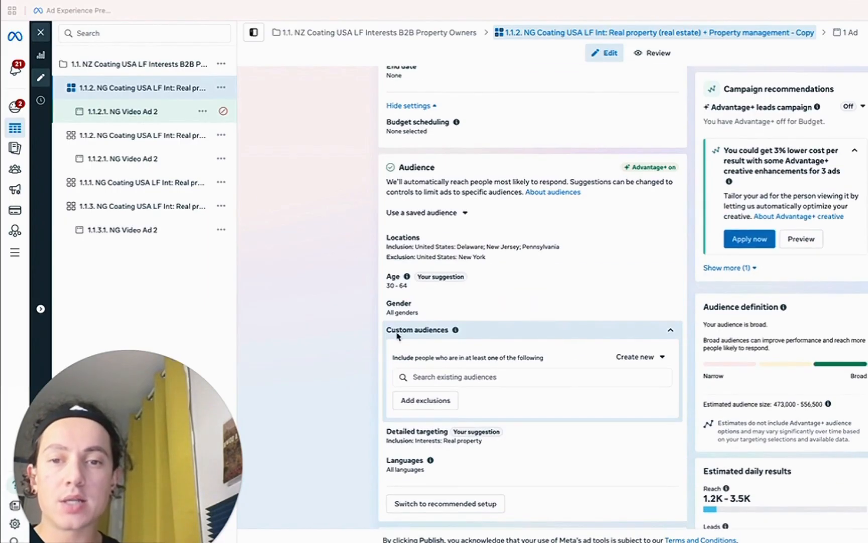
pyautogui.click(440, 377)
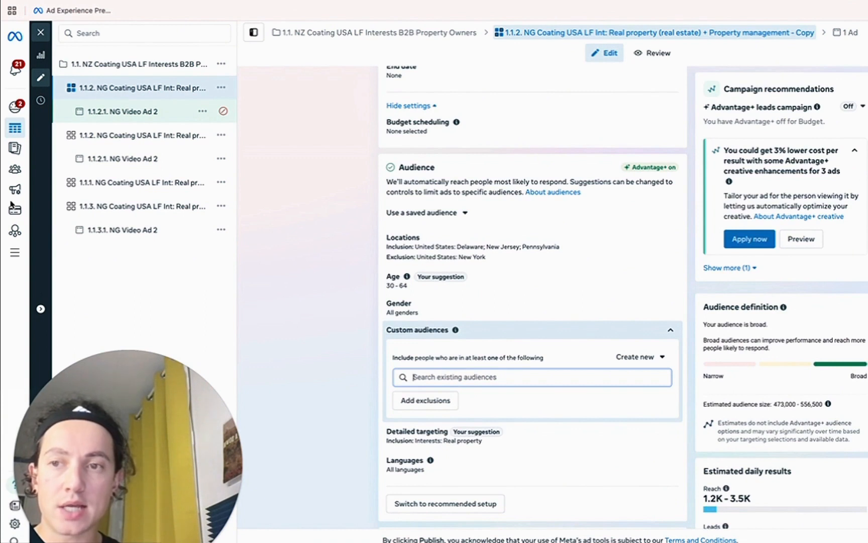
pyautogui.moveTo(15, 173)
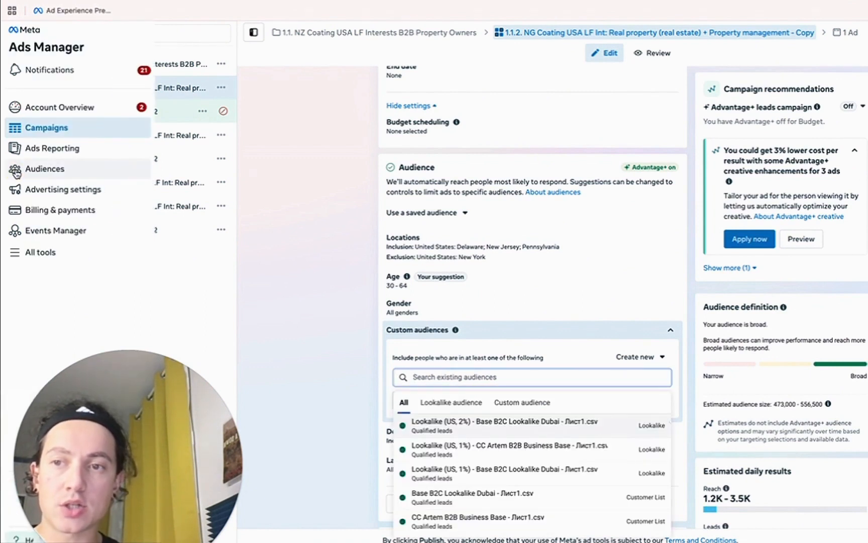
pyautogui.click(431, 377)
pyautogui.moveTo(489, 430)
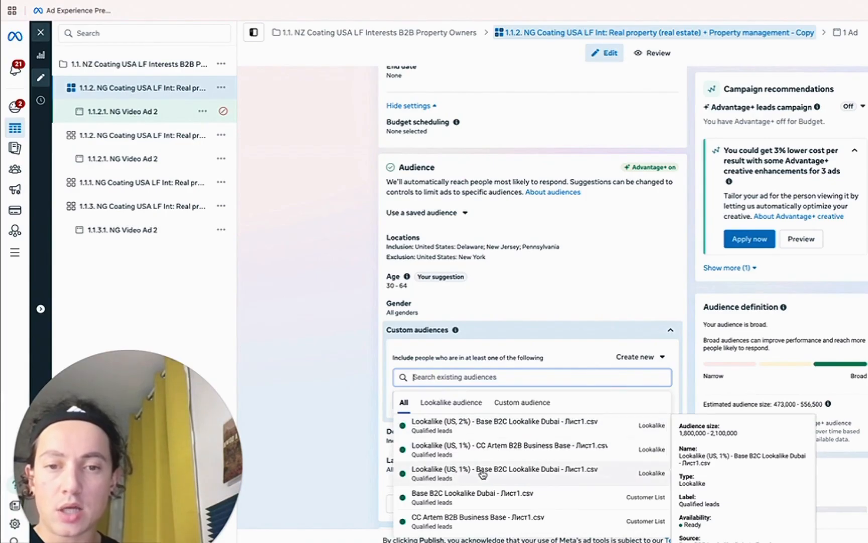
pyautogui.scroll(-1, 455, 494)
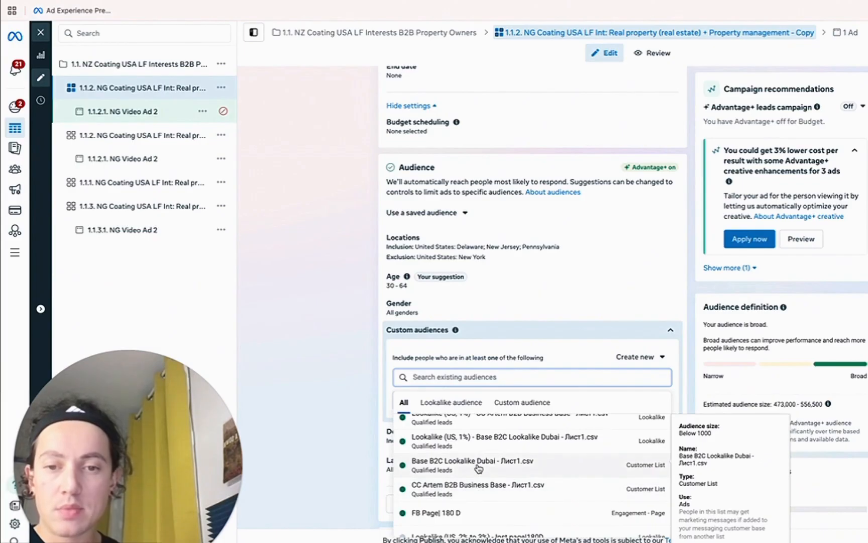
pyautogui.scroll(1, 475, 470)
pyautogui.scroll(-2, 466, 445)
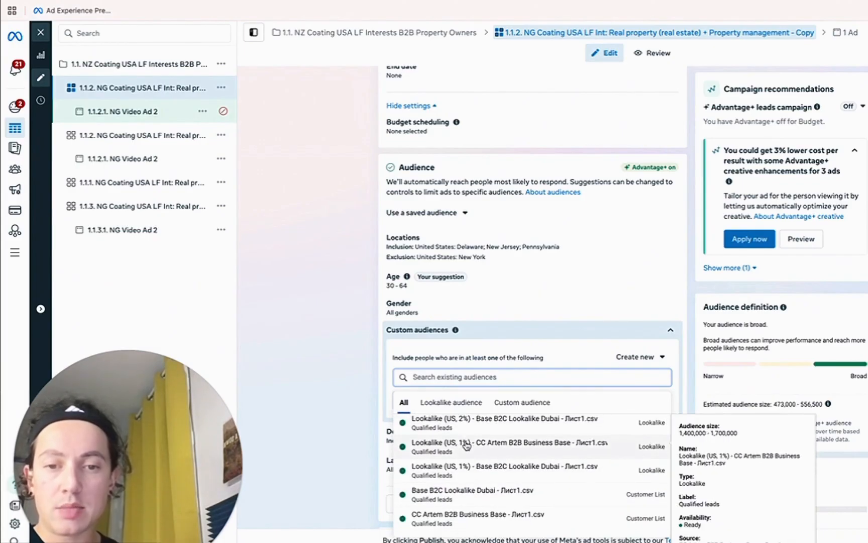
pyautogui.click(325, 395)
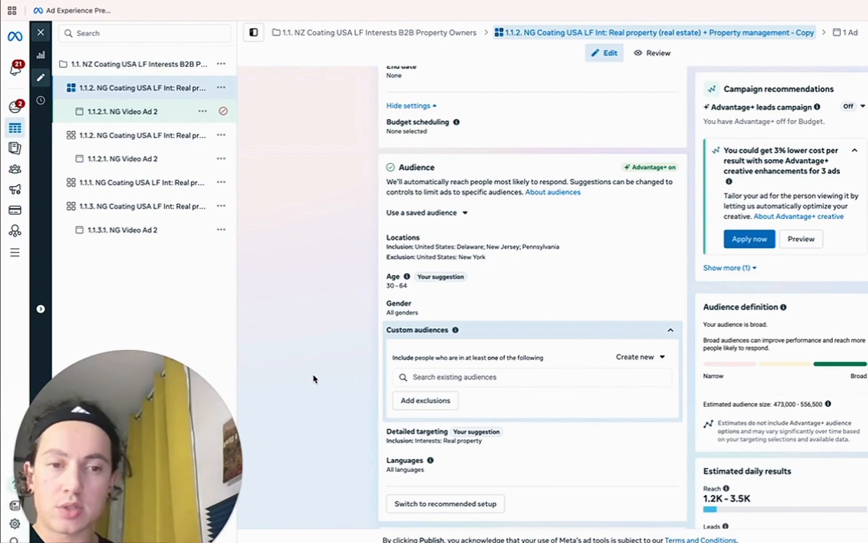
# Add the 'Base B2C Lookalike Dubai - Лист1.csv' customer list under Custom audiences.
pyautogui.click(445, 377)
pyautogui.click(447, 449)
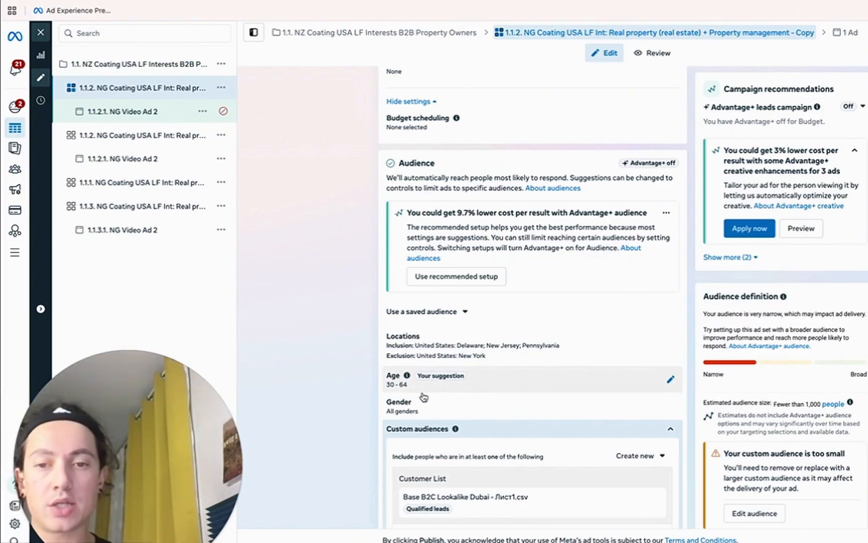
pyautogui.scroll(-3, 479, 418)
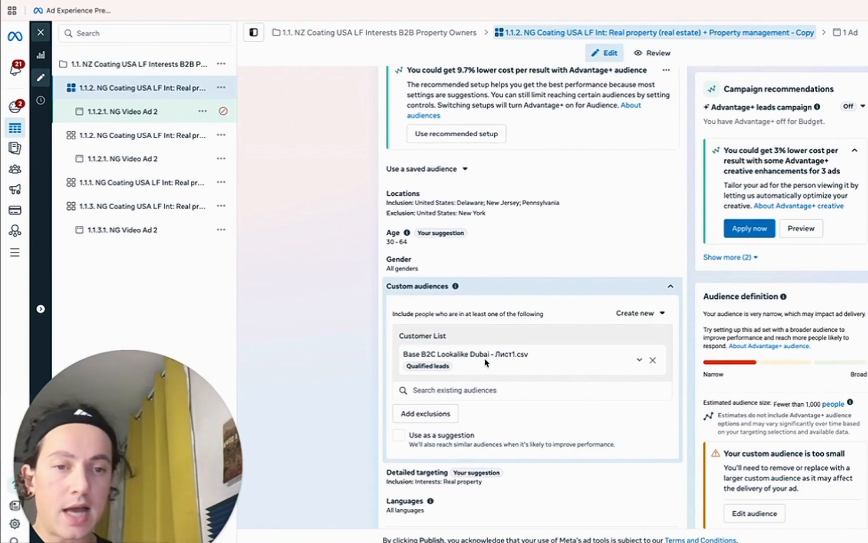
pyautogui.scroll(4, 576, 346)
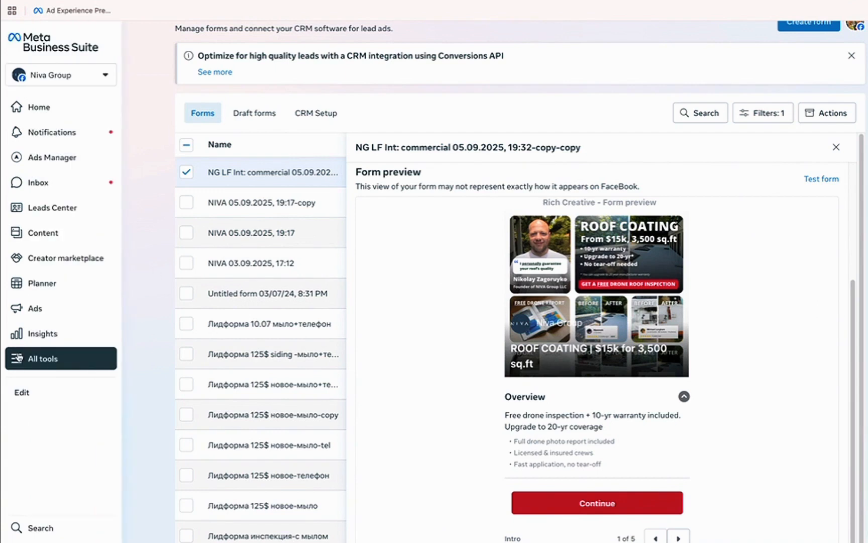
# Find Instant Forms by searching All tools for 'form' and view the commercial form's intro screen.
pyautogui.click(33, 365)
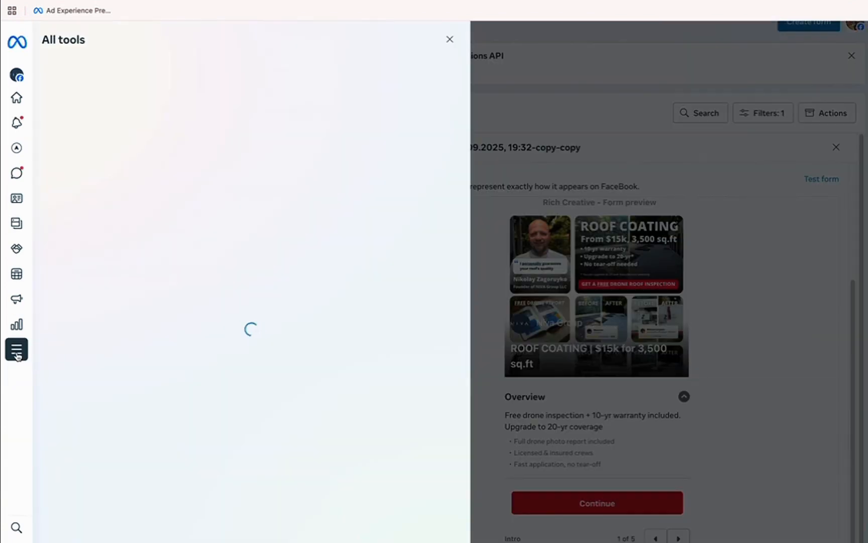
pyautogui.press('super+f')
pyautogui.write('form')
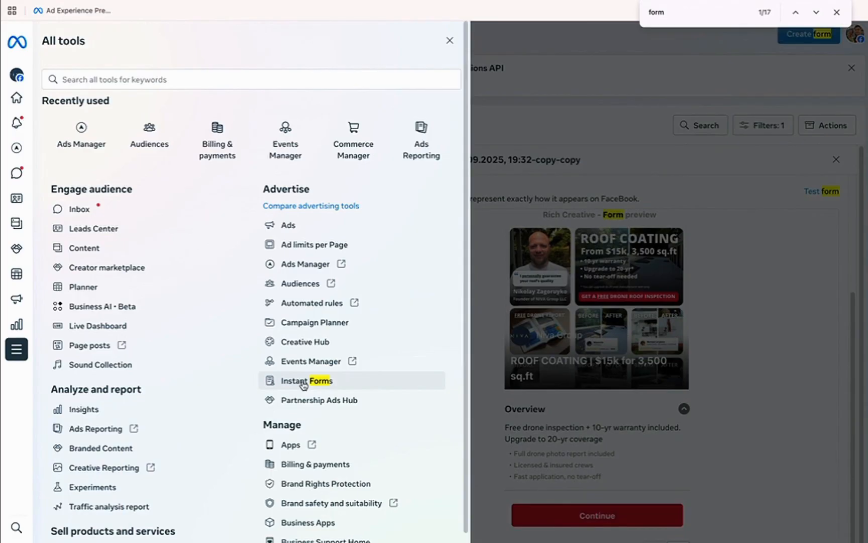
pyautogui.click(776, 343)
pyautogui.scroll(-1, 743, 367)
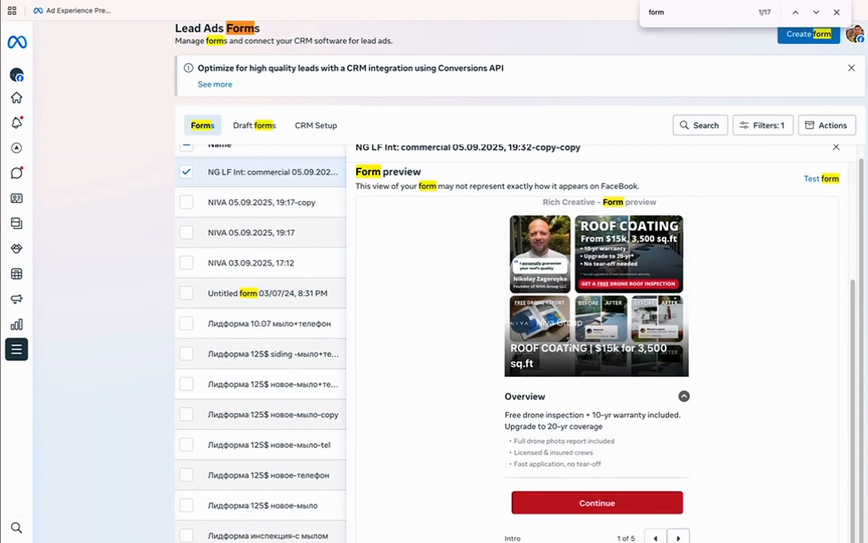
pyautogui.scroll(-3, 583, 385)
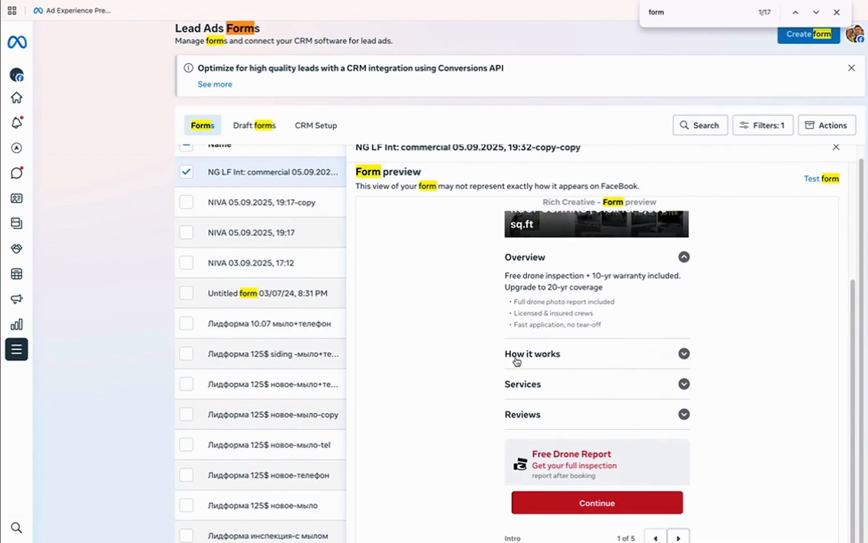
pyautogui.scroll(-1, 577, 388)
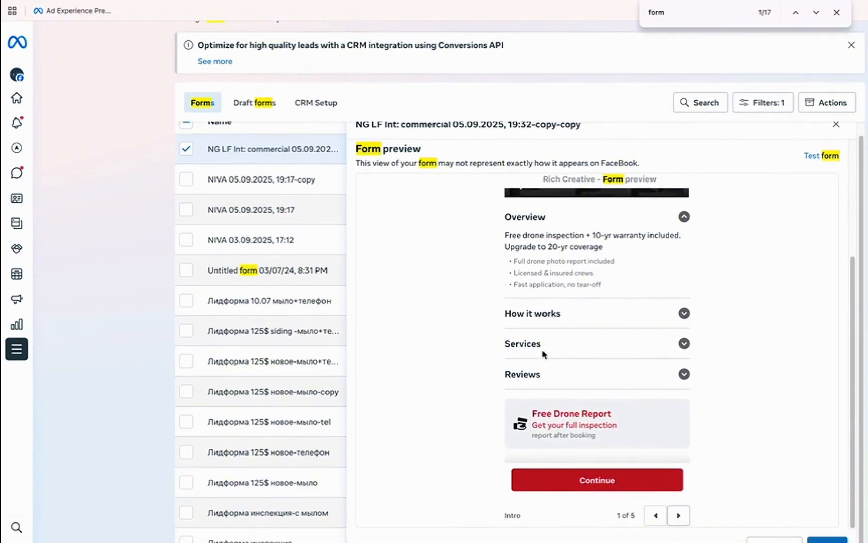
pyautogui.click(569, 376)
pyautogui.moveTo(538, 413); pyautogui.dragTo(616, 435)
pyautogui.click(572, 430)
# Page the form preview through questions, contact info and privacy to the thank-you screen.
pyautogui.click(678, 515)
pyautogui.scroll(-9, 571, 303)
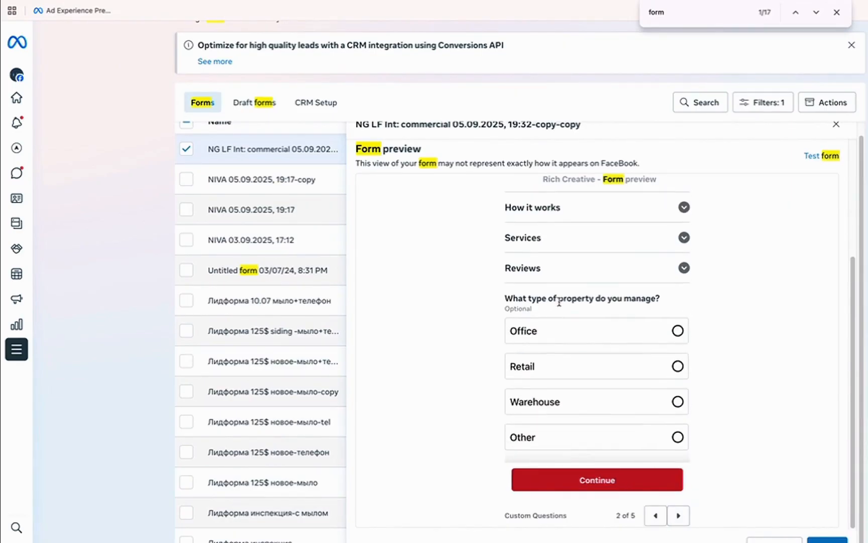
pyautogui.scroll(5, 578, 291)
pyautogui.scroll(-5, 569, 295)
pyautogui.click(679, 515)
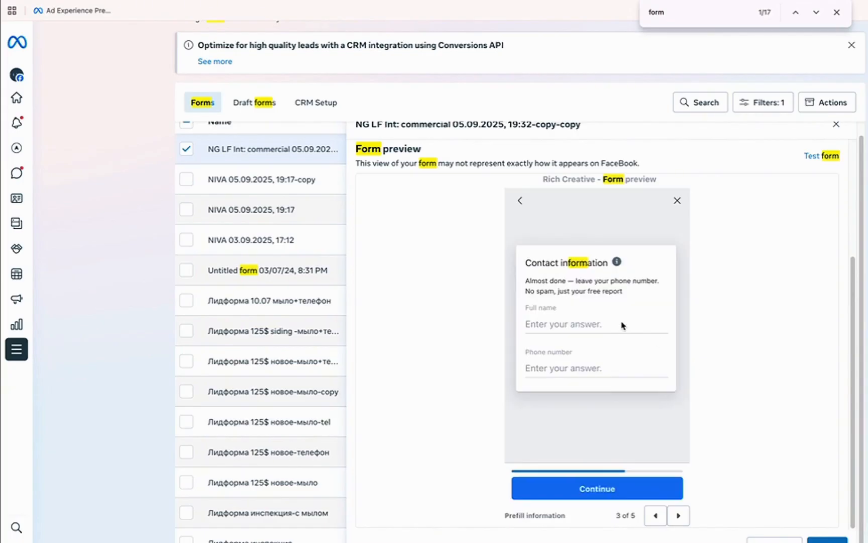
pyautogui.click(678, 515)
pyautogui.click(678, 515)
pyautogui.moveTo(528, 285); pyautogui.dragTo(641, 400)
pyautogui.click(610, 310)
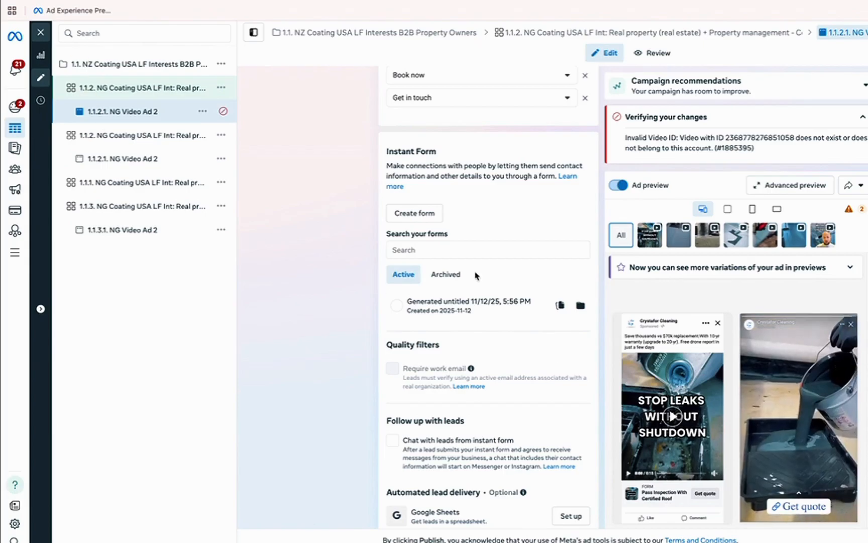
# Select the ad's current URL parameters under Tracking and open the URL parameter builder.
pyautogui.scroll(-3, 297, 297)
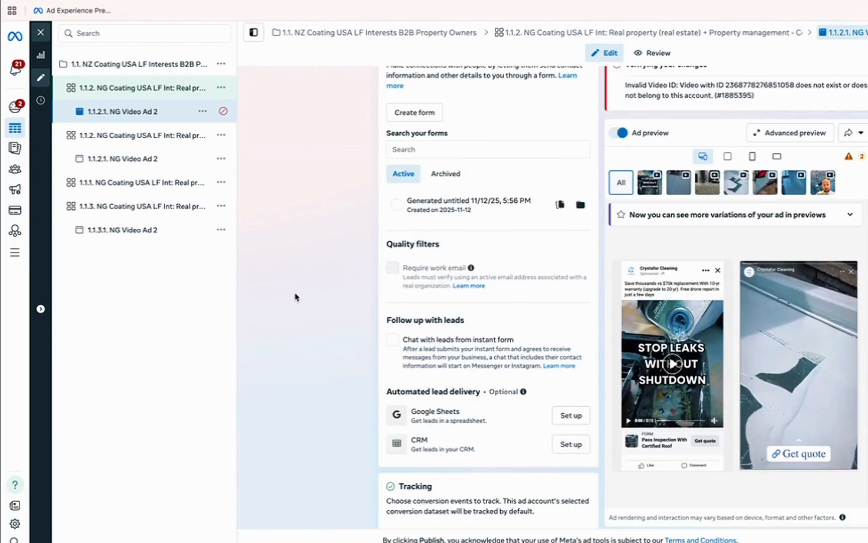
pyautogui.moveTo(405, 273)
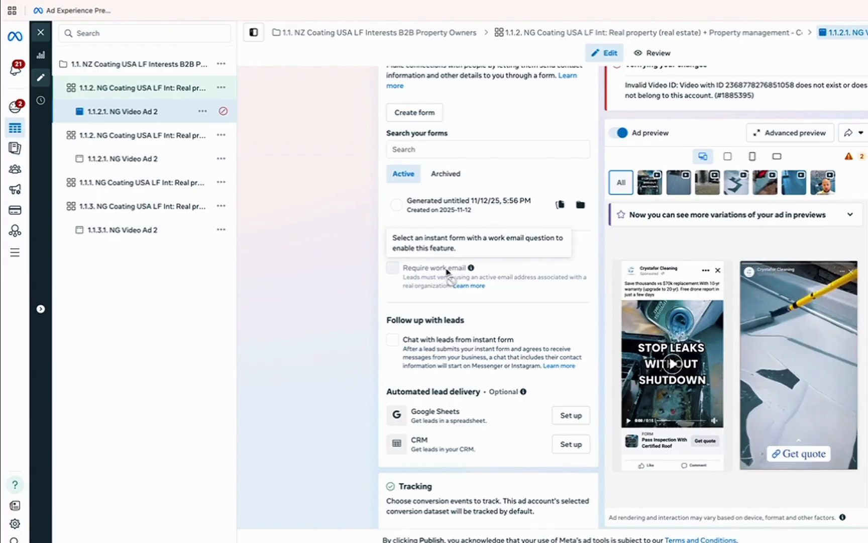
pyautogui.scroll(-7, 306, 301)
pyautogui.tripleClick(440, 329)
pyautogui.click(423, 436)
pyautogui.scroll(3, 476, 141)
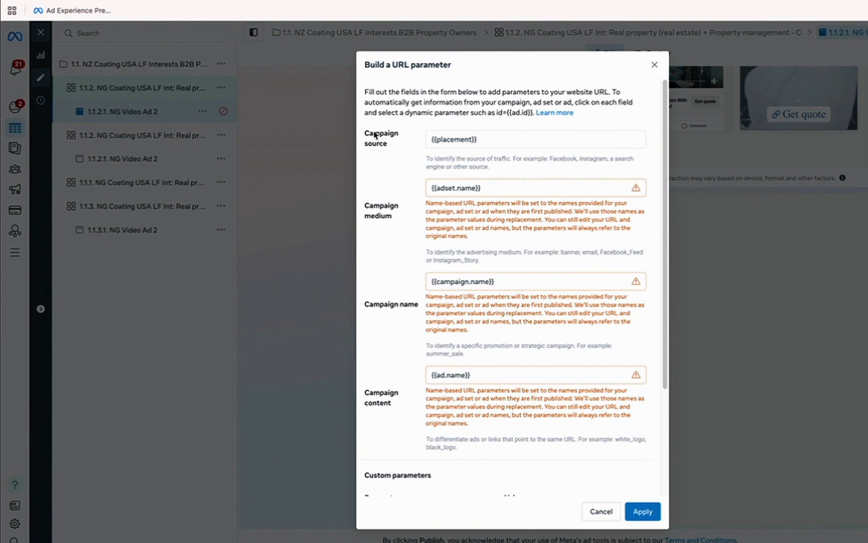
# Check the preview shows landing=lead_form_NG_commercial_05.09.25, then apply the UTM parameters to the ad.
pyautogui.scroll(-5, 404, 370)
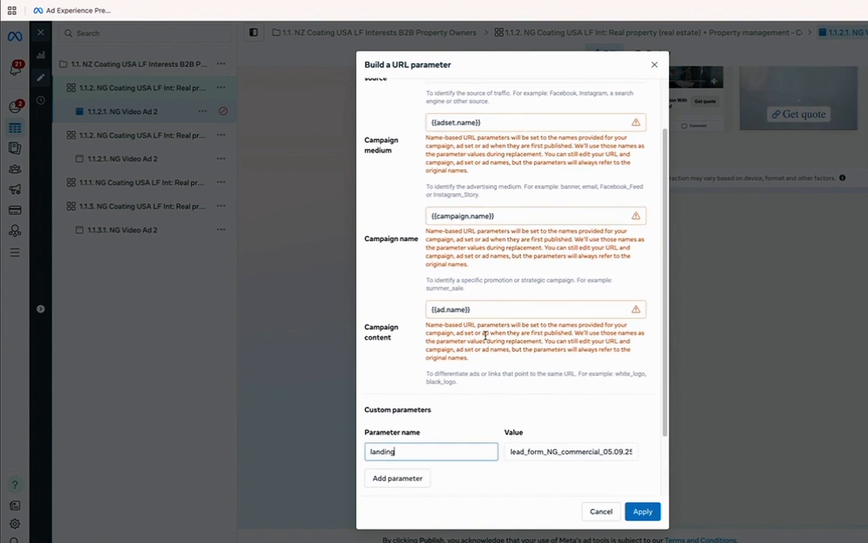
pyautogui.tripleClick(401, 465)
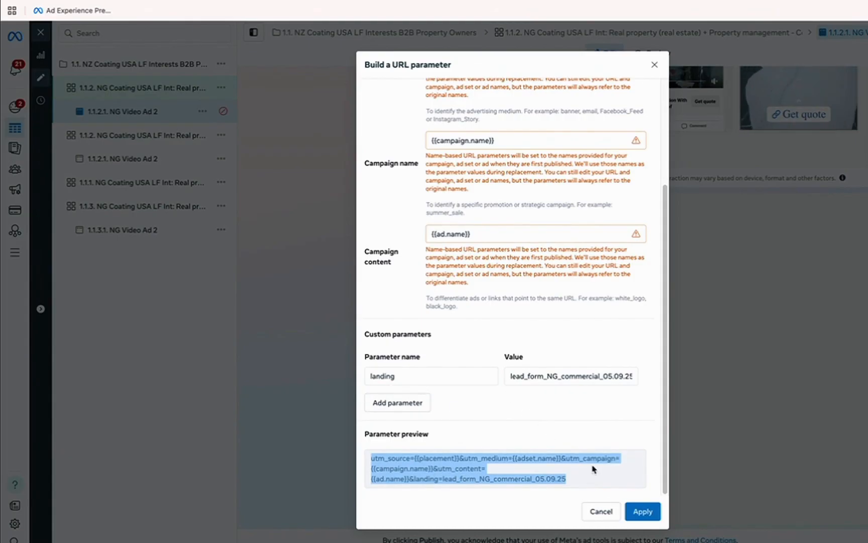
pyautogui.click(643, 511)
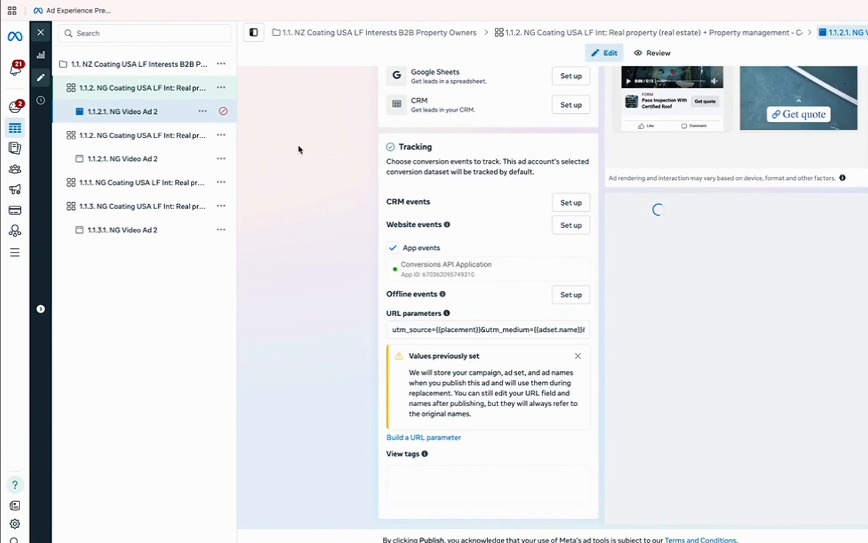
# Change the 1.1.2 ad set's start date to 11/20/2025, keeping the 02:23 PM time.
pyautogui.scroll(8, 299, 219)
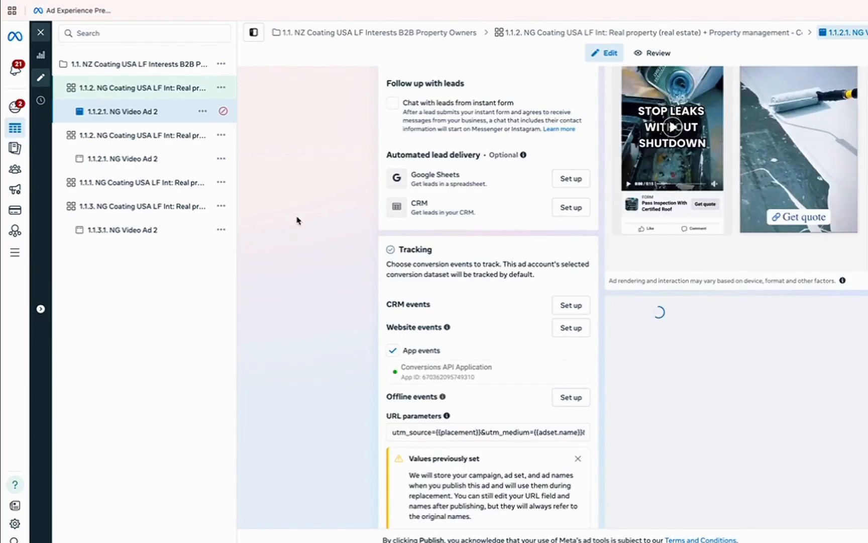
pyautogui.click(86, 86)
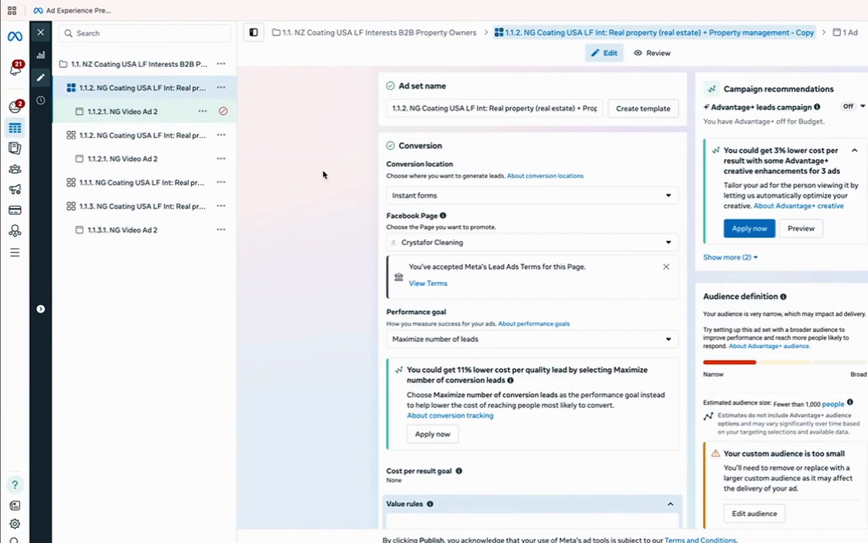
pyautogui.scroll(-3, 330, 274)
pyautogui.scroll(-8, 330, 274)
pyautogui.scroll(-2, 313, 255)
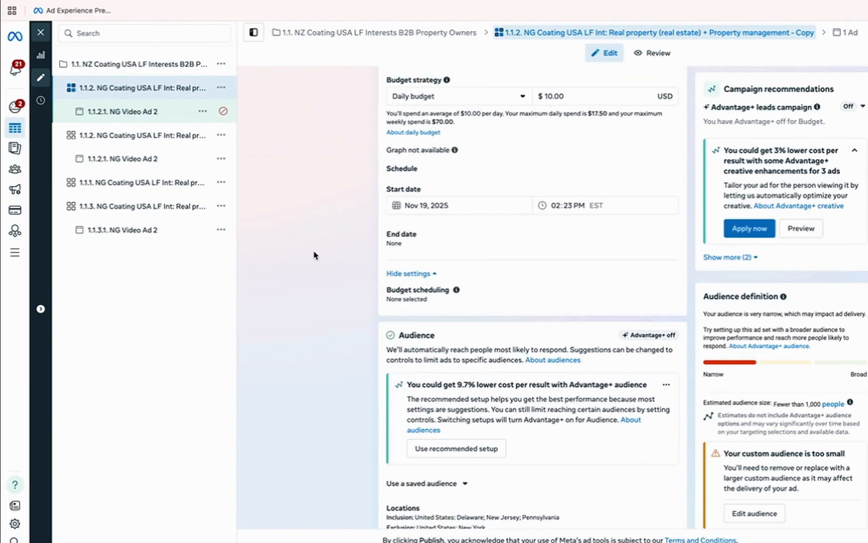
pyautogui.scroll(2, 495, 187)
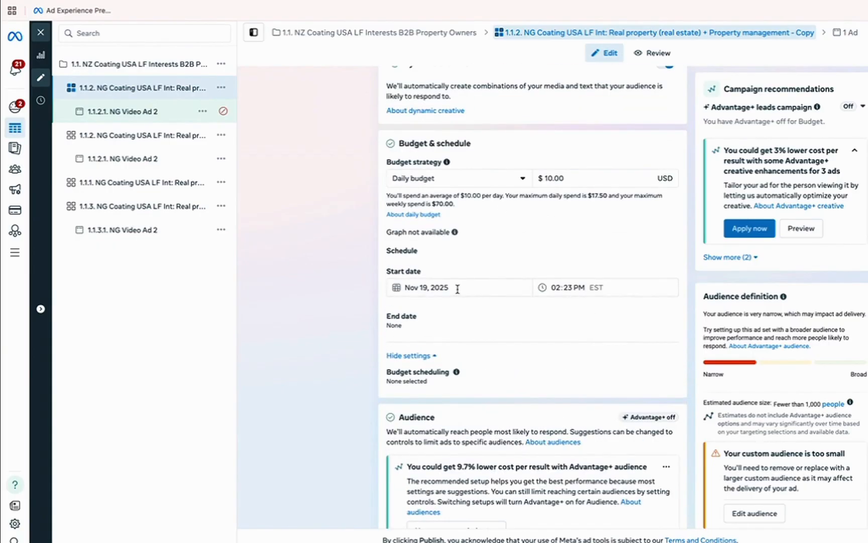
pyautogui.click(428, 291)
pyautogui.click(469, 387)
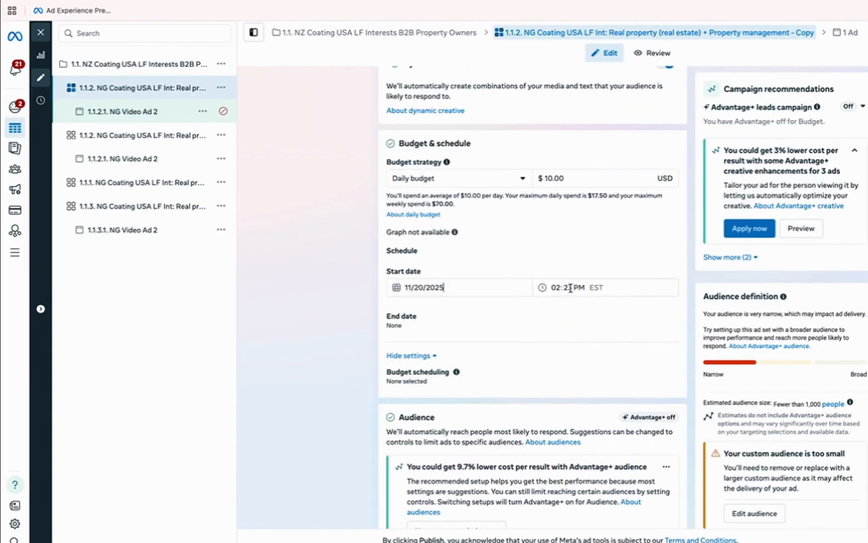